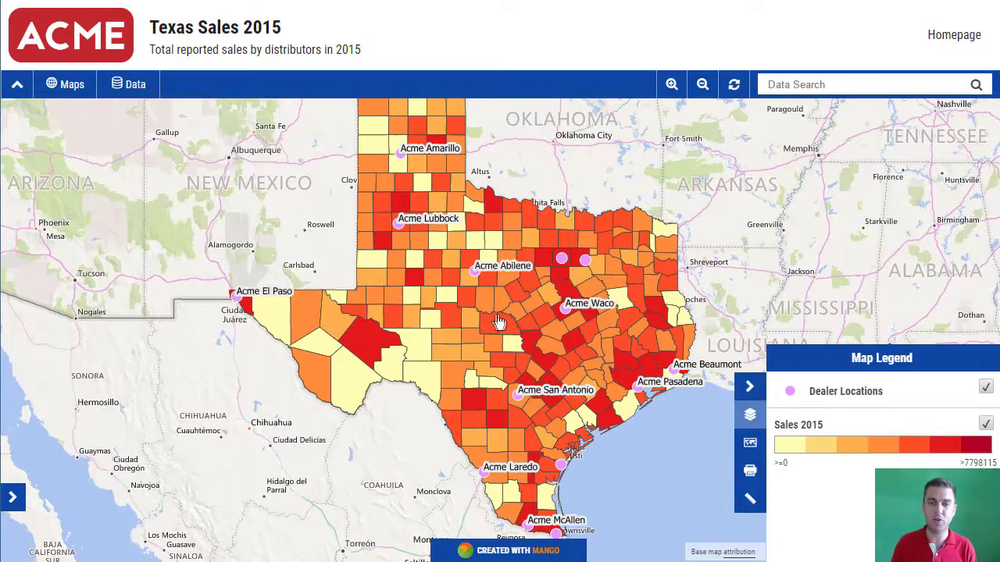
Step: Open the access settings for the Texas Sales 2015 map
drag(495, 316, 510, 312)
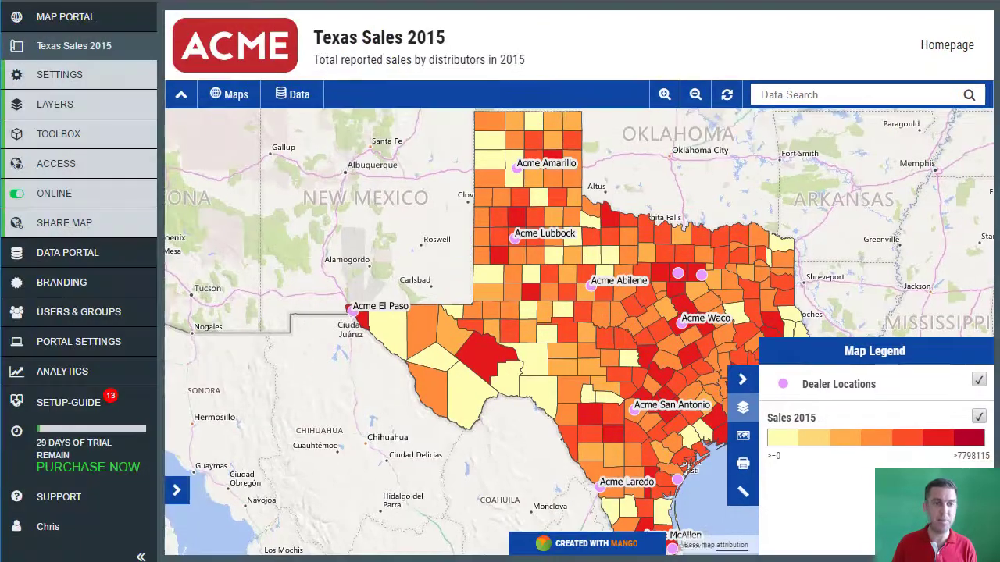
drag(616, 305, 604, 287)
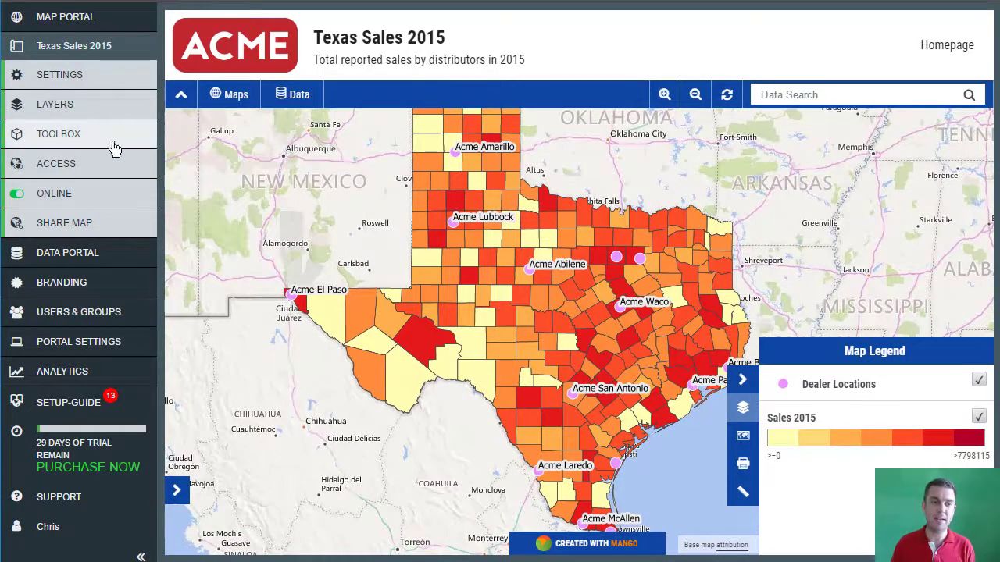
click(61, 172)
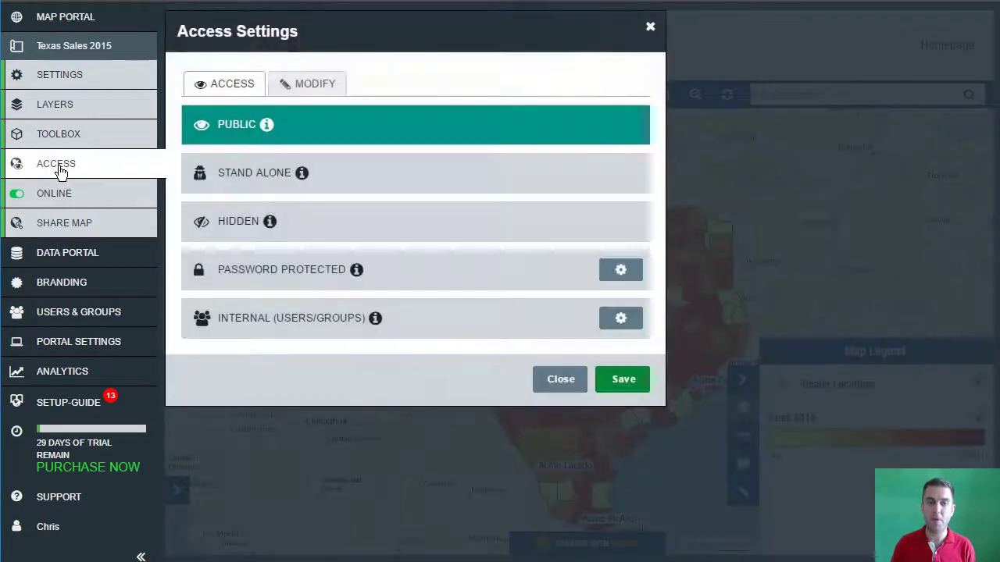
Step: Check the Modify tab, then review the Public, Stand Alone, Hidden, Password Protected and Internal options
click(243, 94)
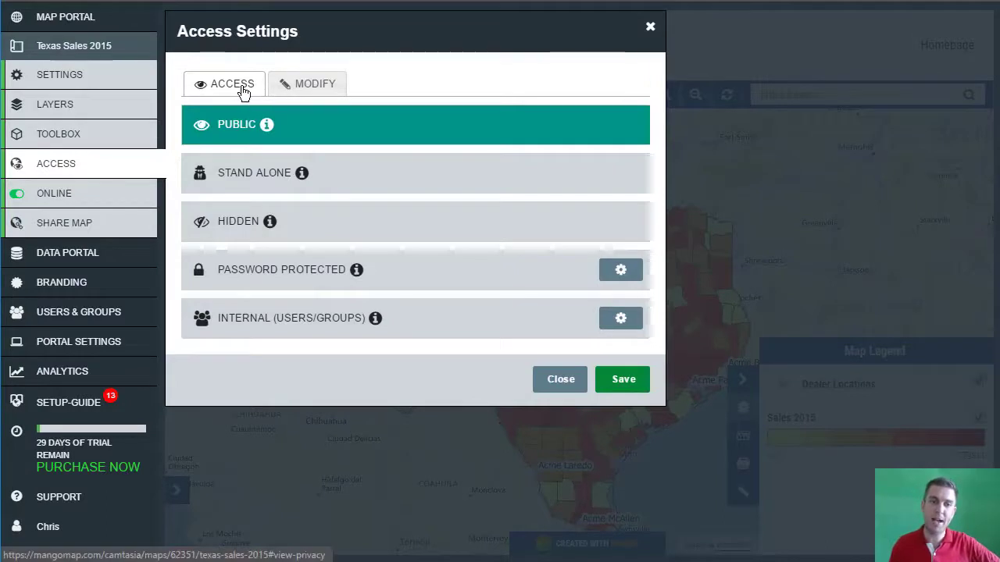
click(297, 96)
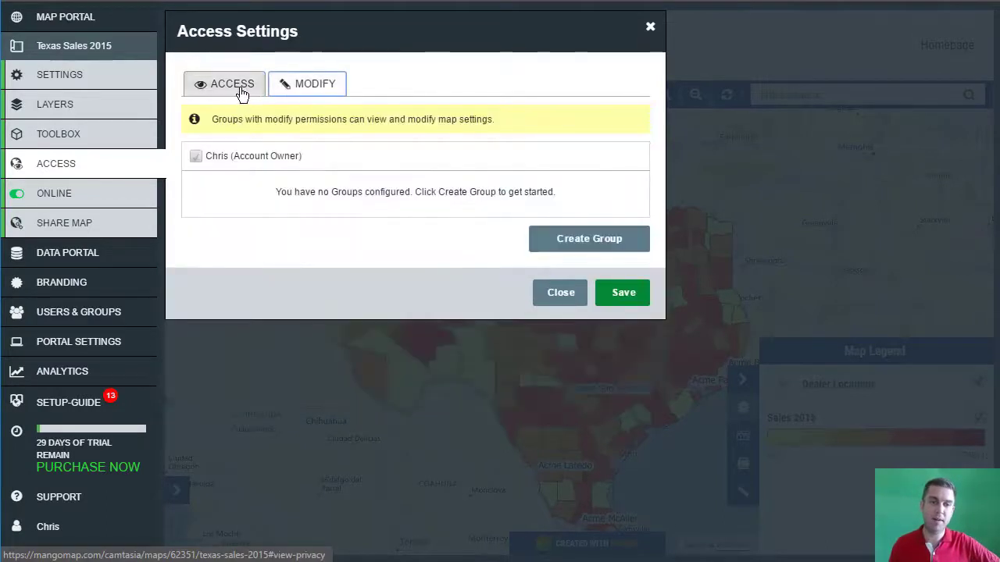
click(242, 96)
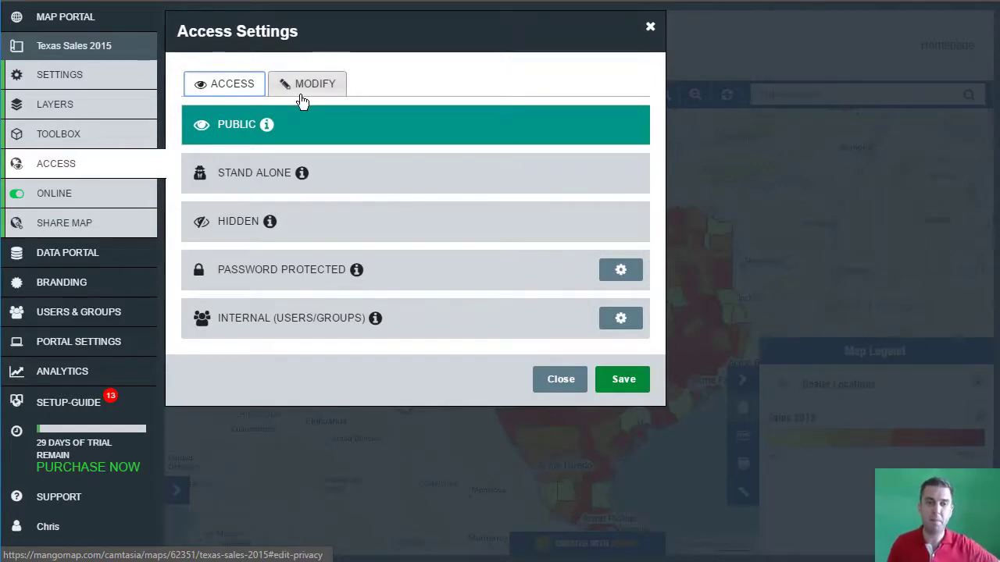
mouse_move(267, 129)
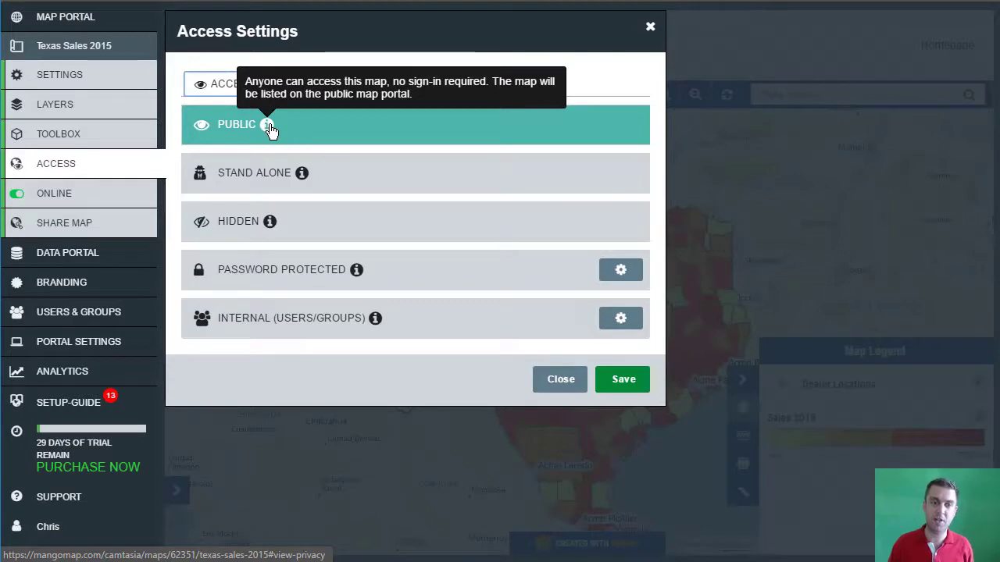
mouse_move(303, 178)
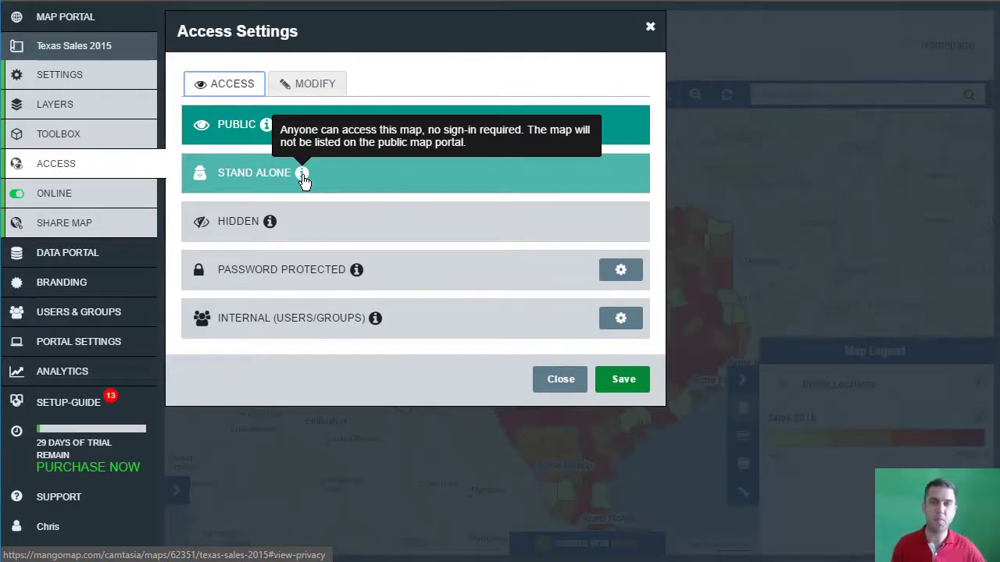
mouse_move(269, 224)
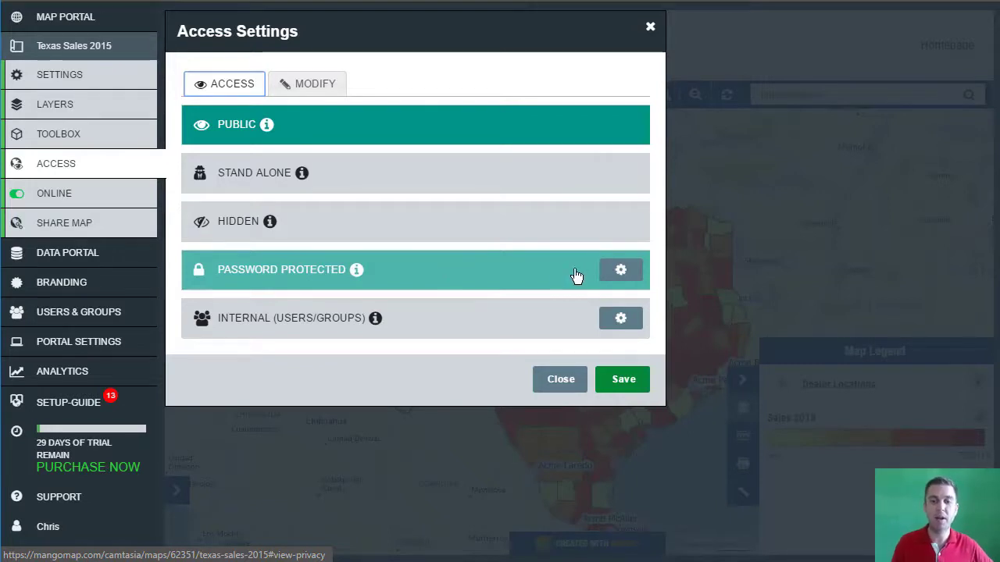
Step: Protect the Texas Sales 2015 map with a password, save, and return to the map portal
click(620, 272)
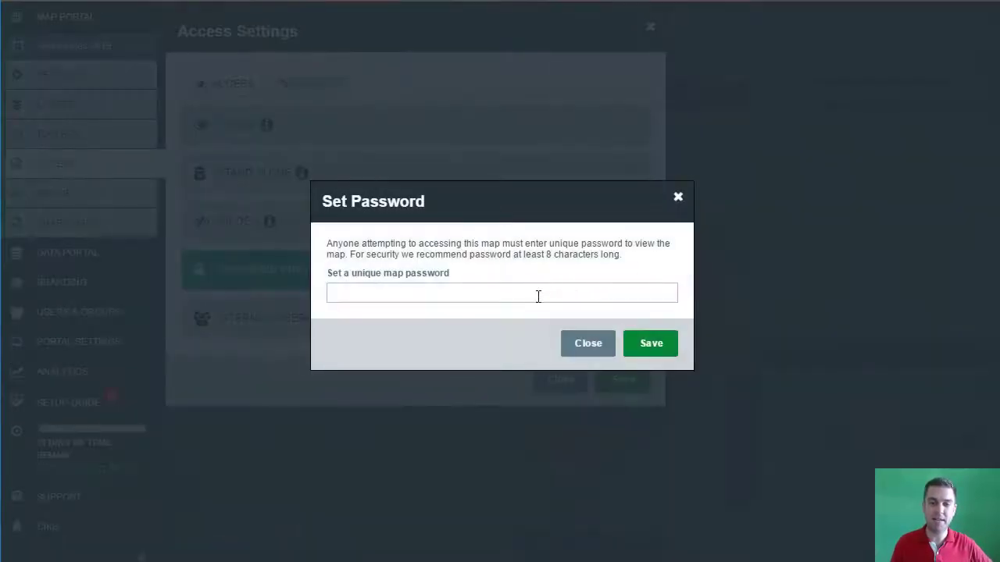
click(538, 296)
text(••)
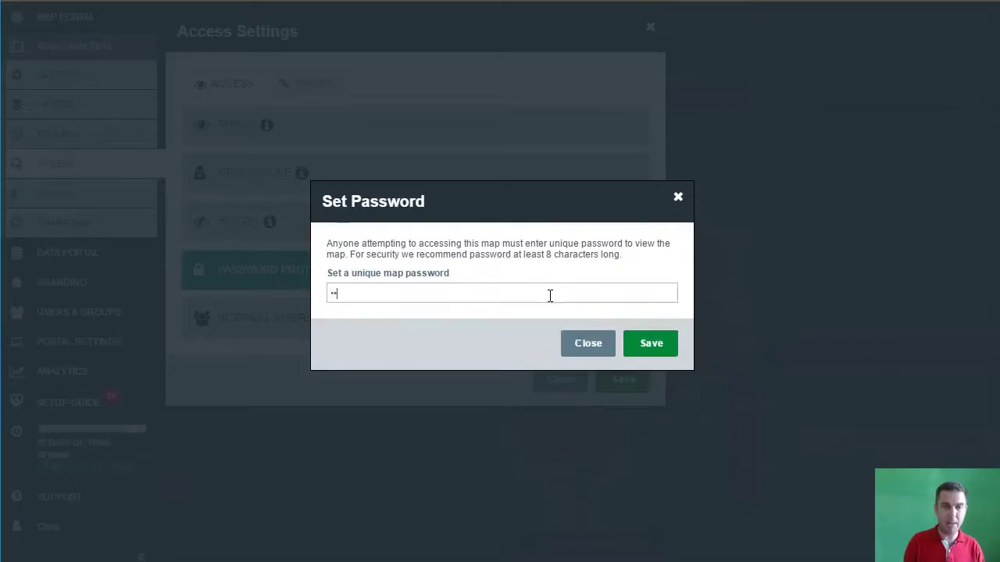
text(•••••)
click(652, 342)
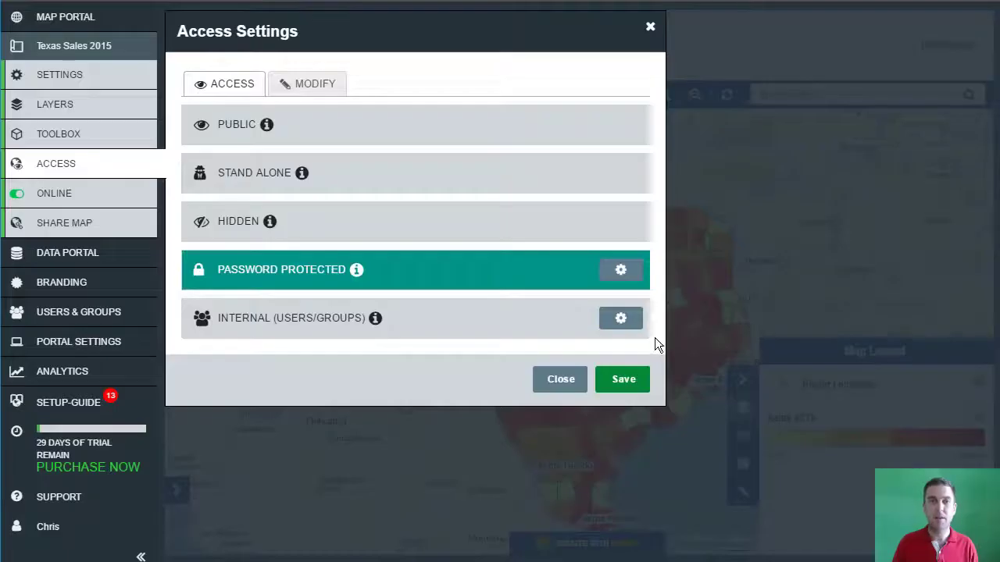
click(634, 390)
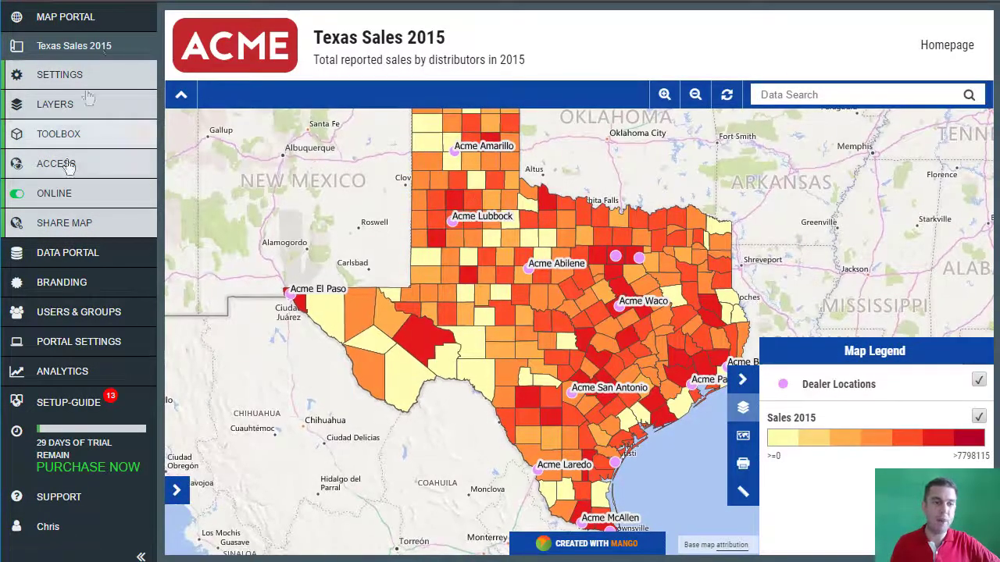
click(91, 21)
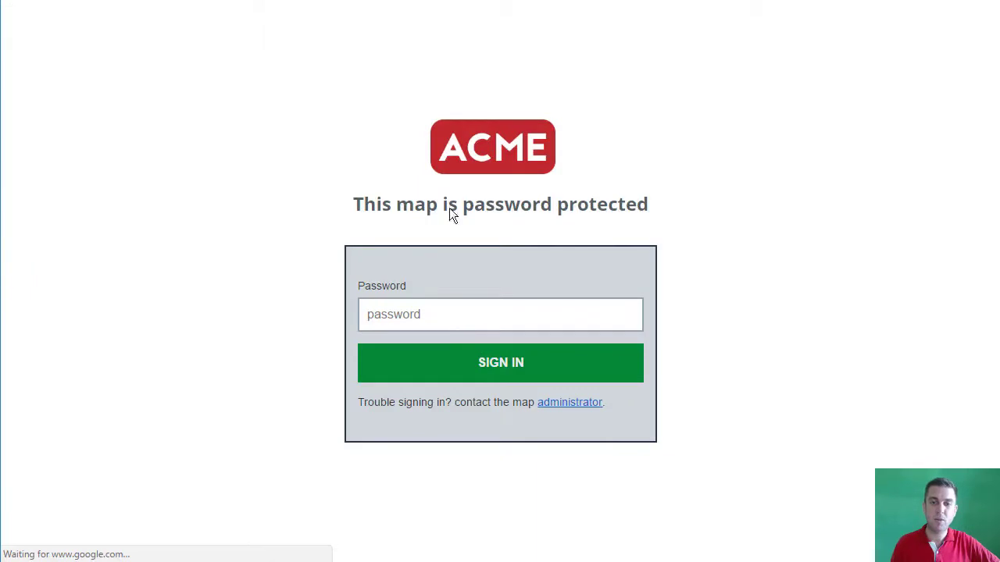
Step: Sign in to the protected map with its password and decline saving it in the browser
click(518, 319)
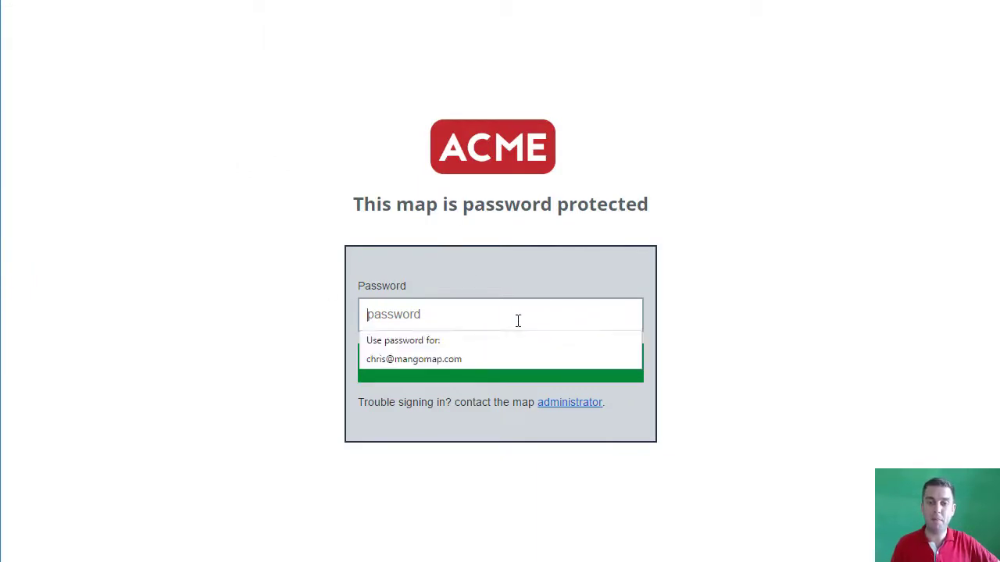
text(••••••)
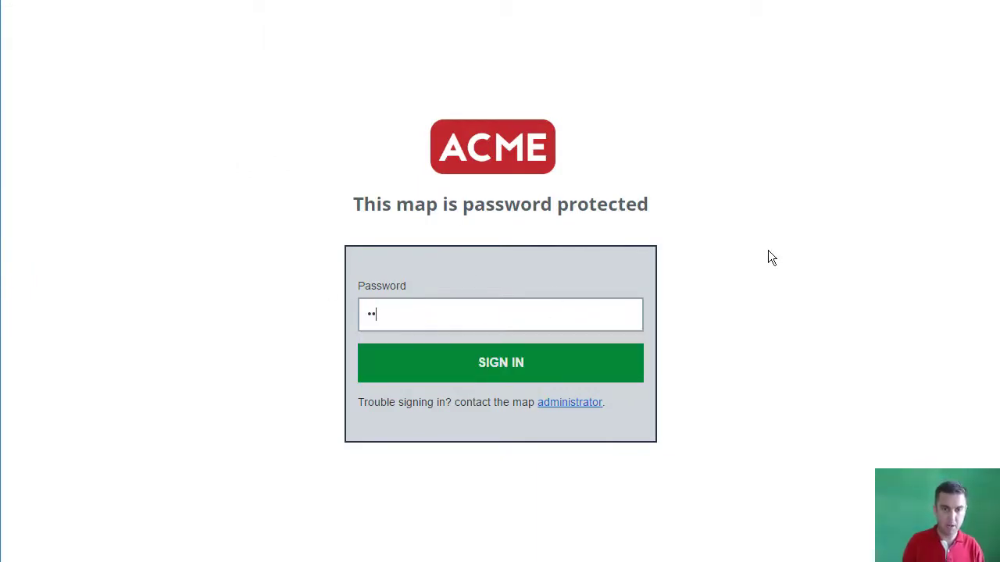
text(•)
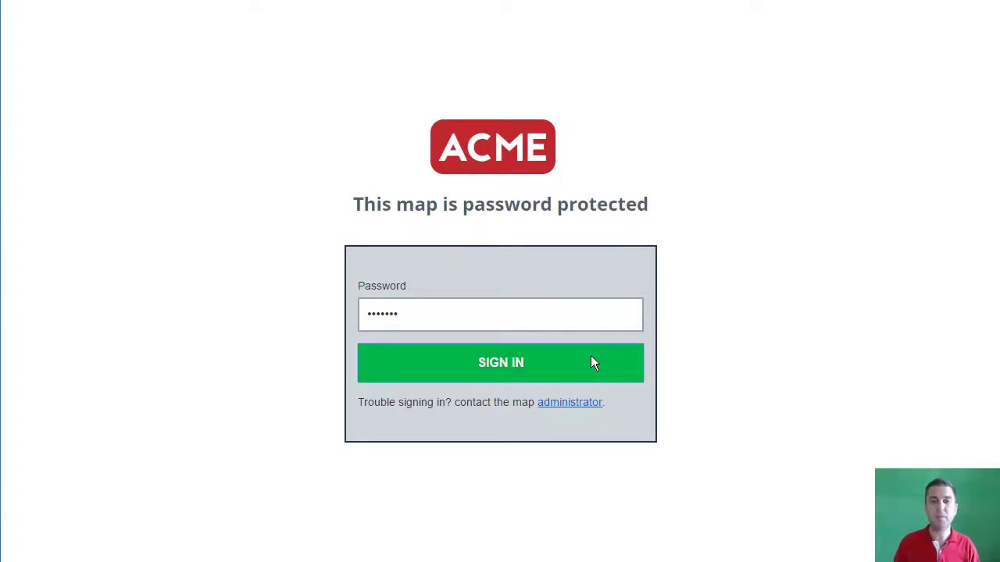
click(592, 362)
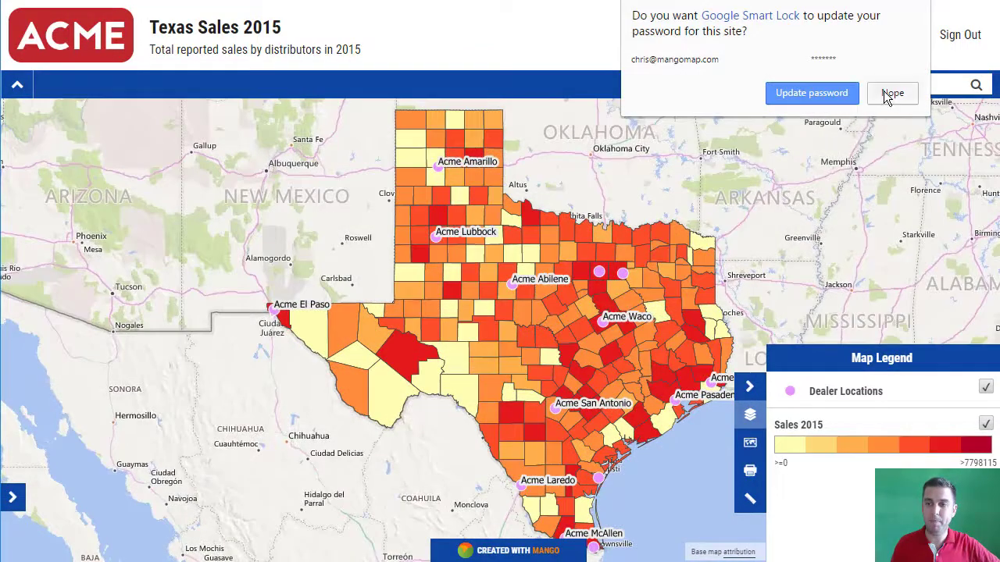
click(892, 92)
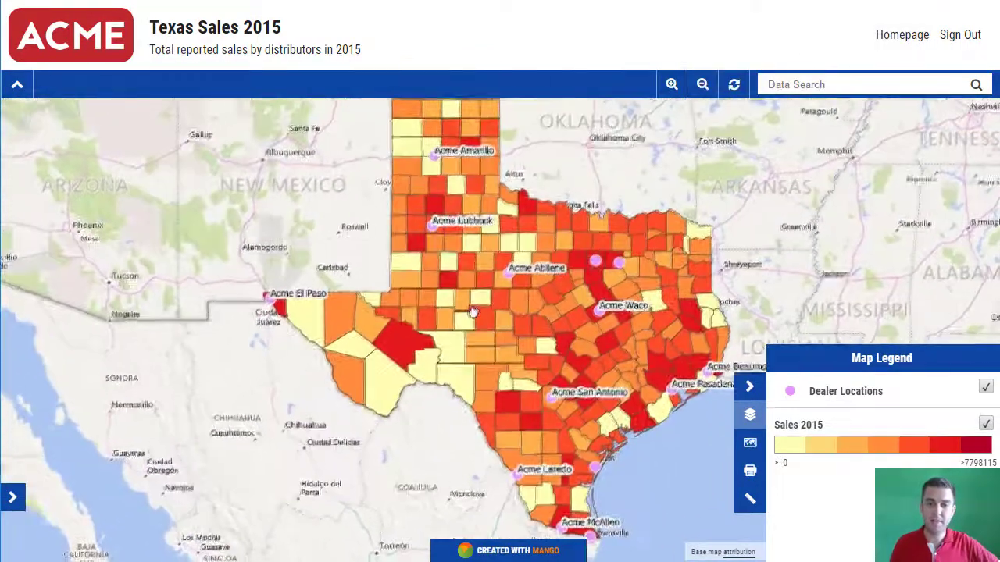
Step: Return to the Acme Map and Data Portal by loading its URL
drag(472, 312, 465, 318)
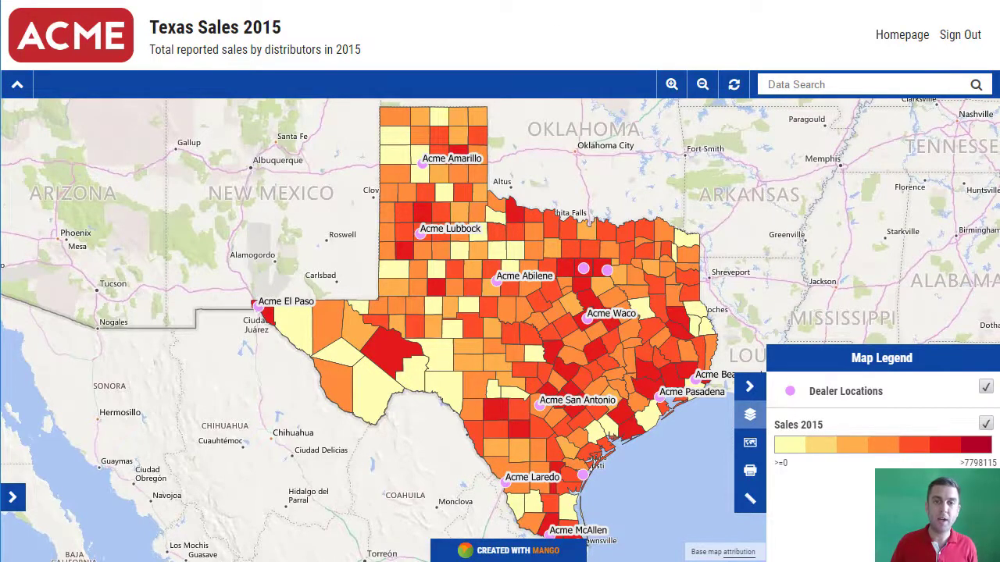
key(ctrl+l)
key(Return)
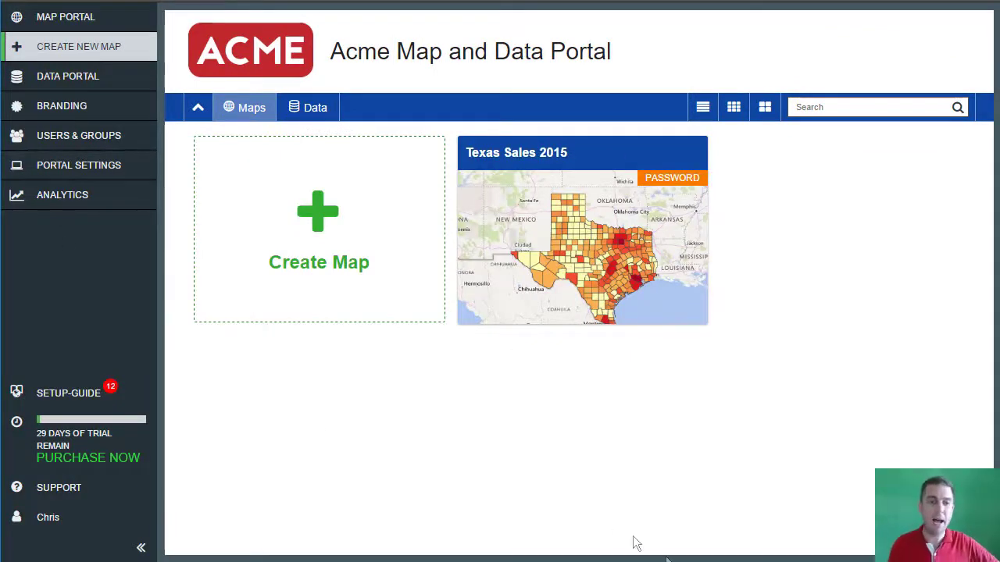
Step: Open the Users and Groups dialog from the portal sidebar
click(94, 138)
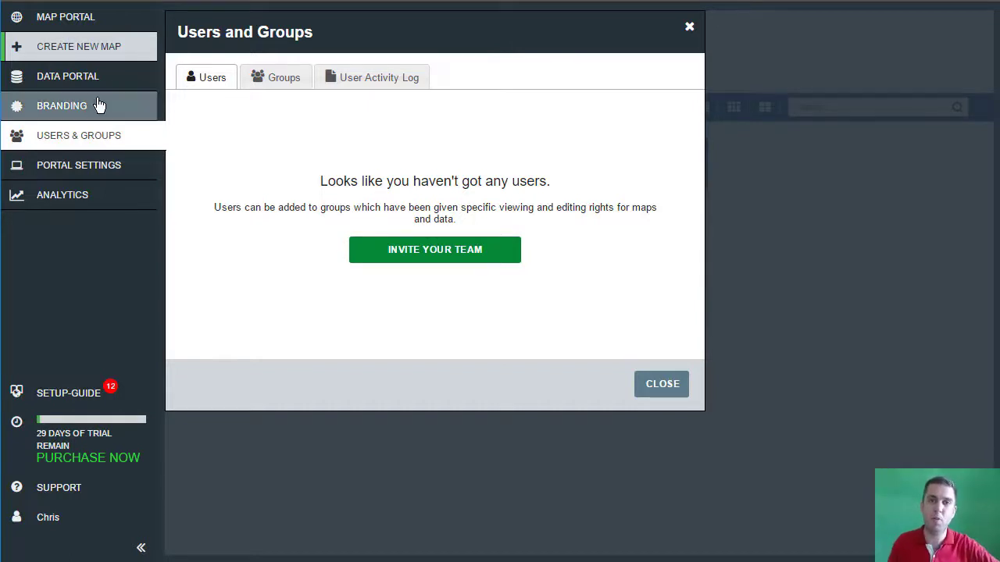
Step: Create a user group named Dealers and go back to the Users list
click(305, 82)
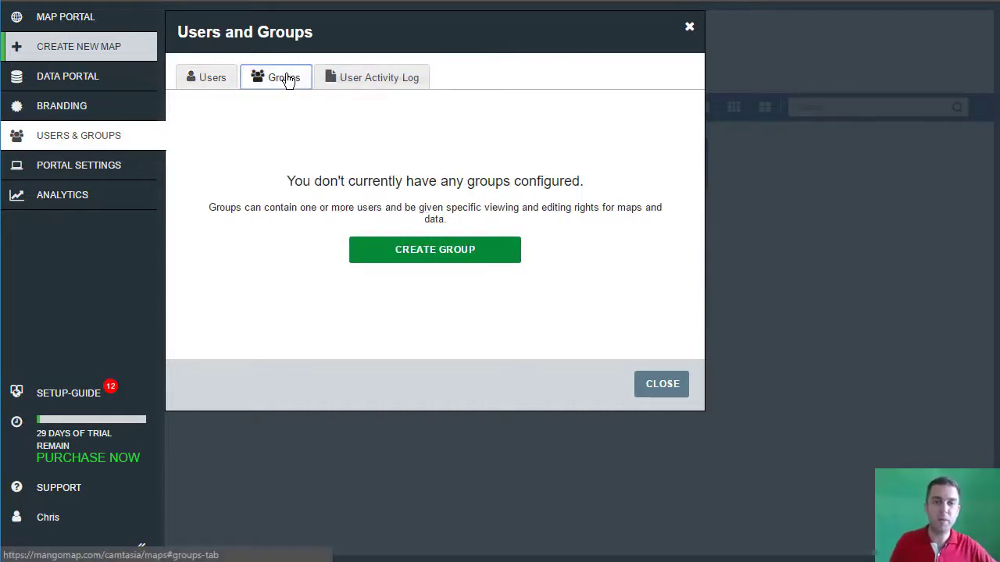
click(444, 254)
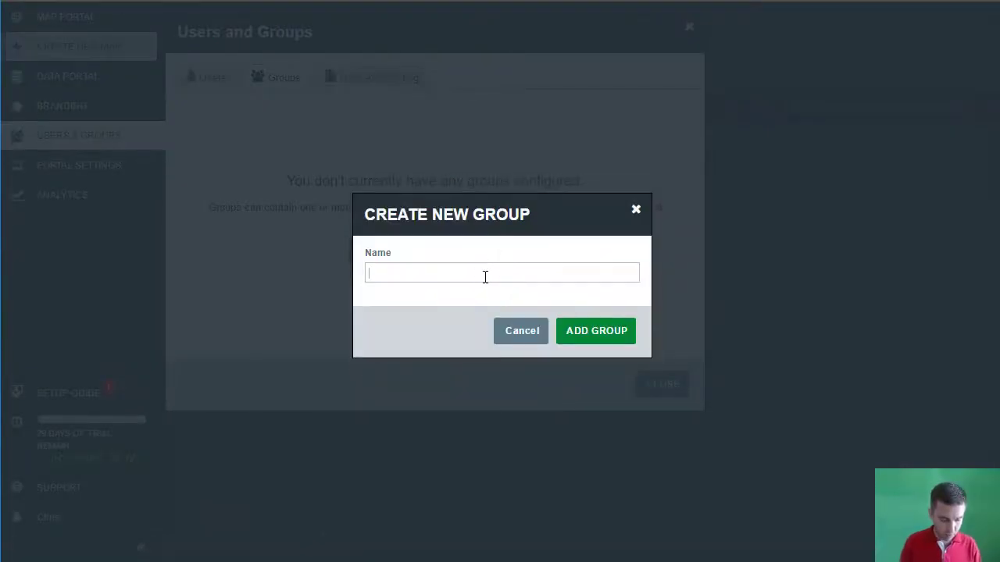
text(Dealers)
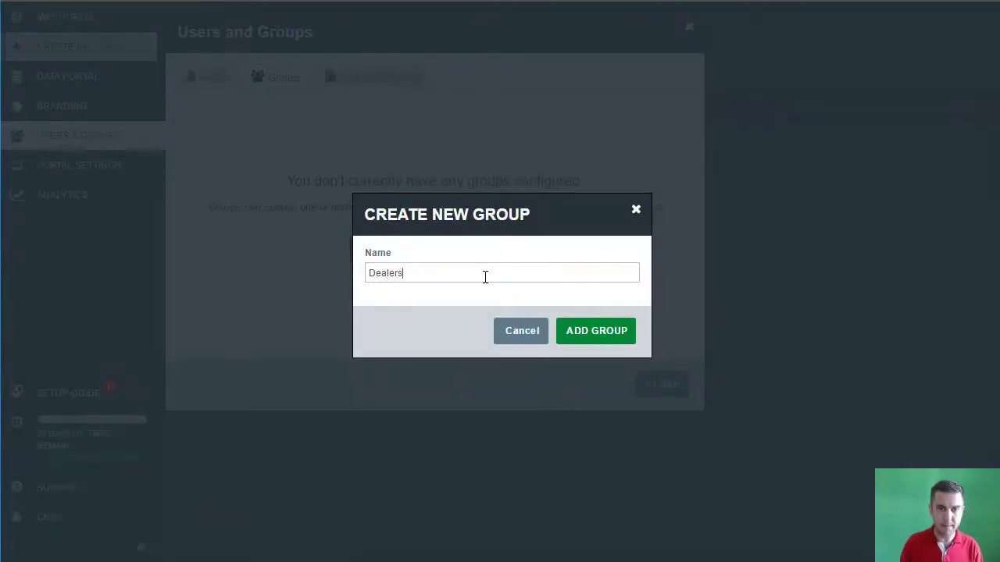
click(576, 335)
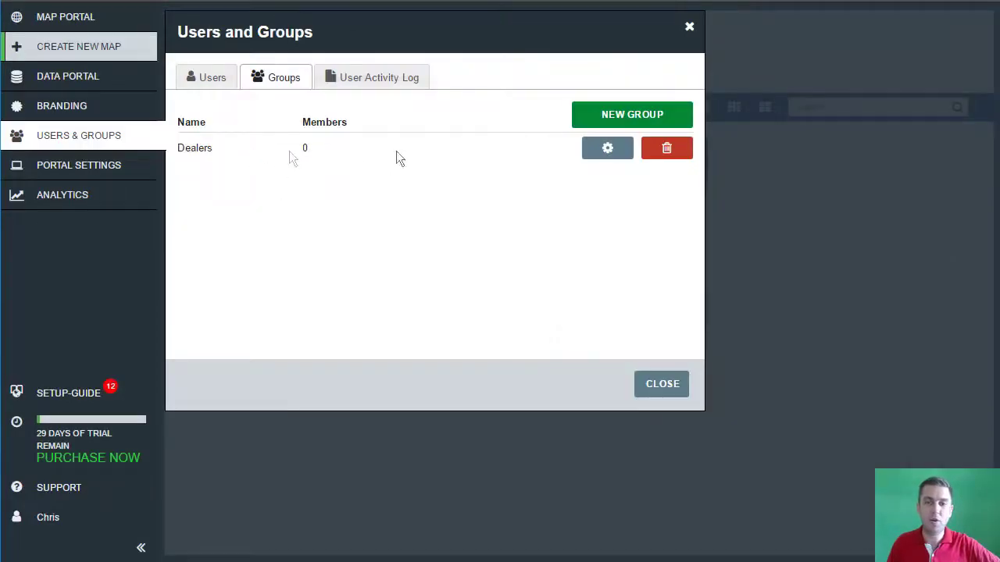
click(212, 85)
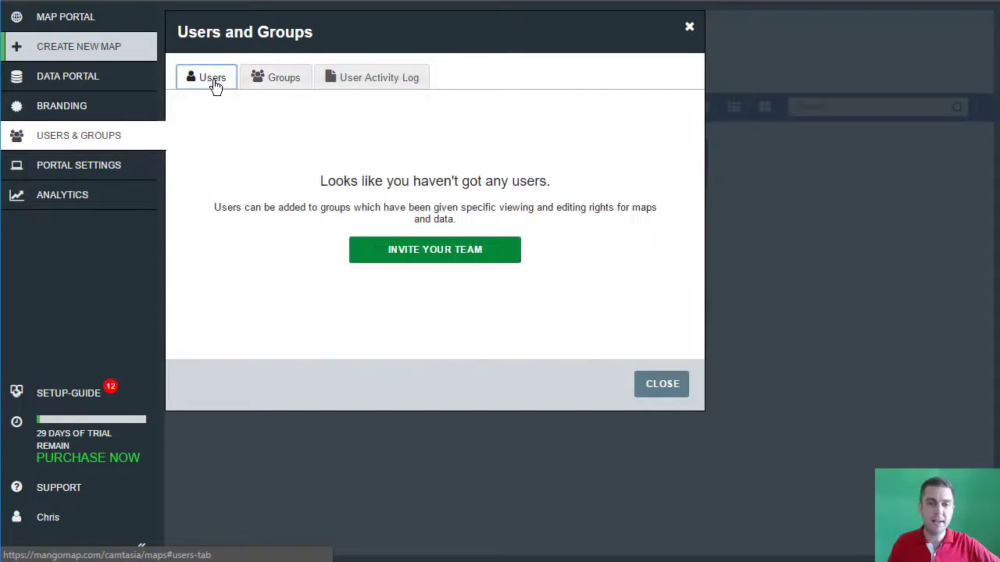
Step: Add a Private Viewer user in the Dealers group, entering the user's name and e-mail
click(448, 257)
click(459, 164)
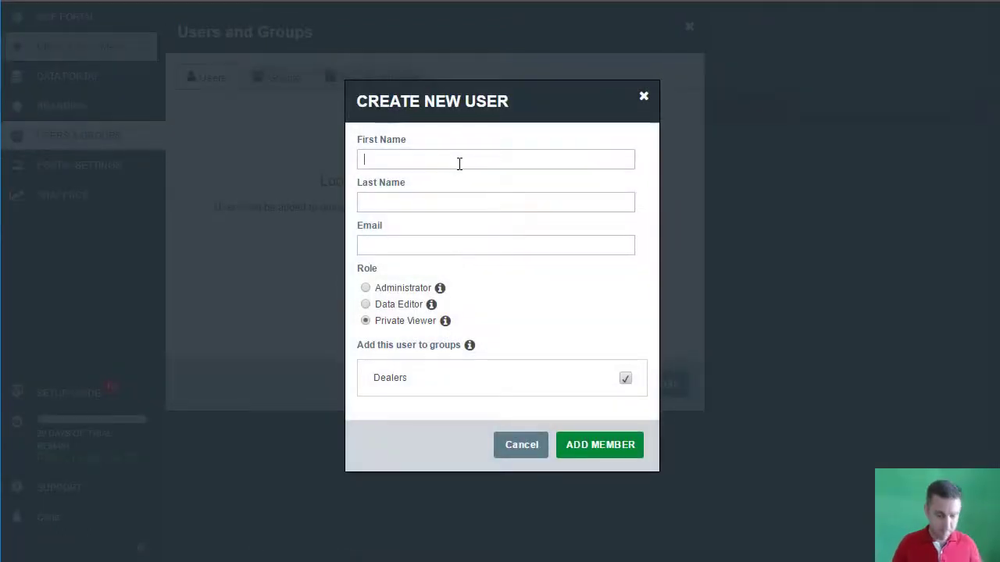
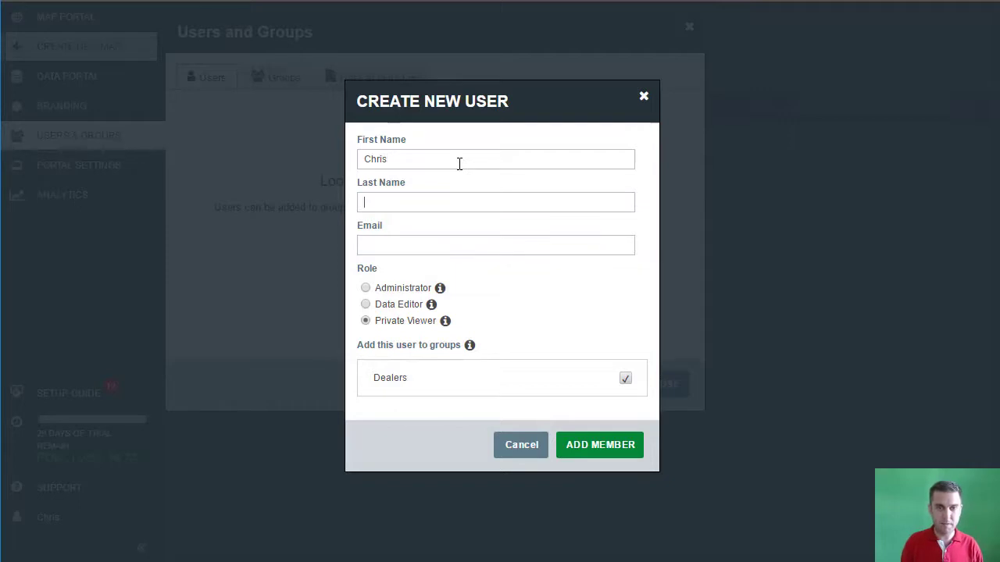
key(Tab)
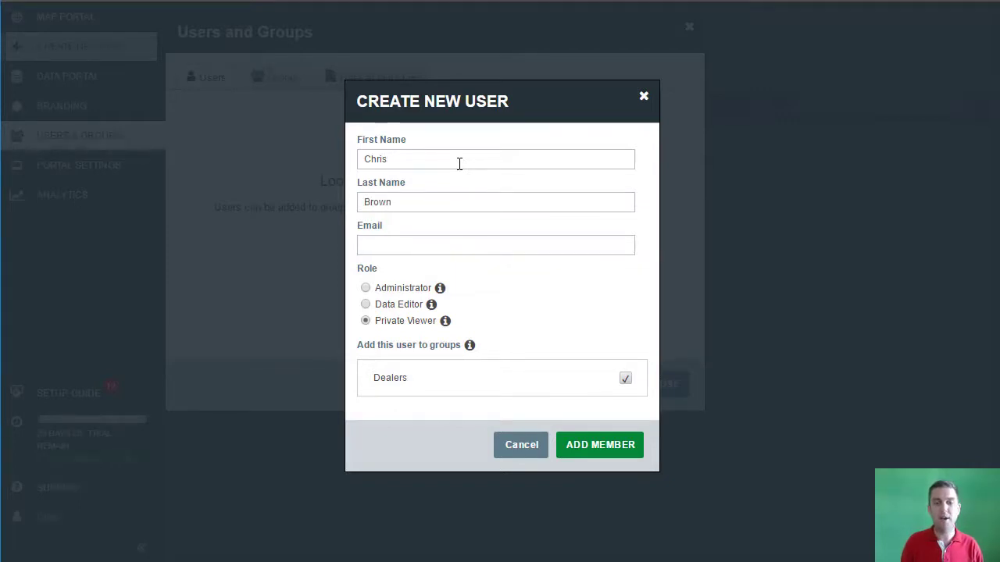
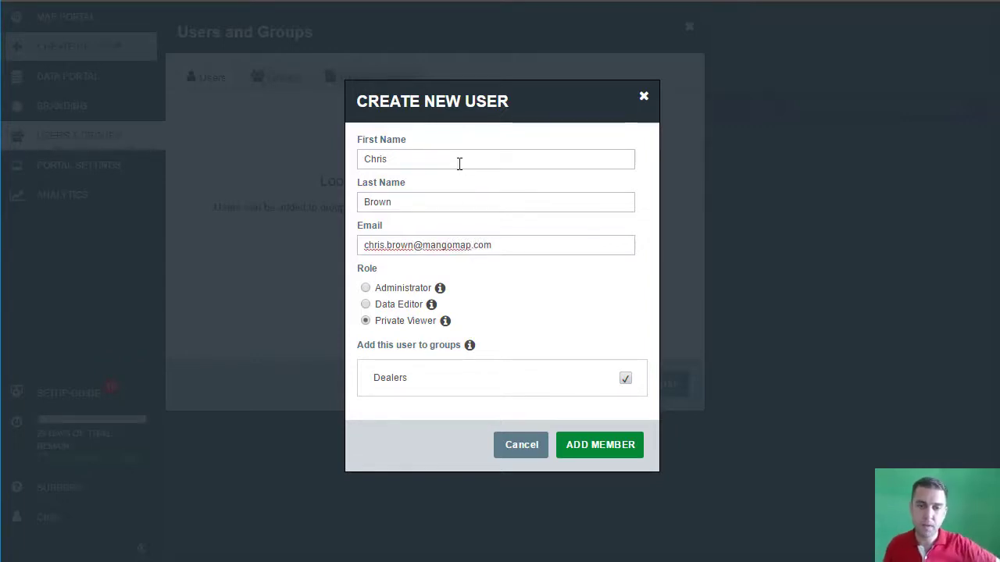
click(520, 289)
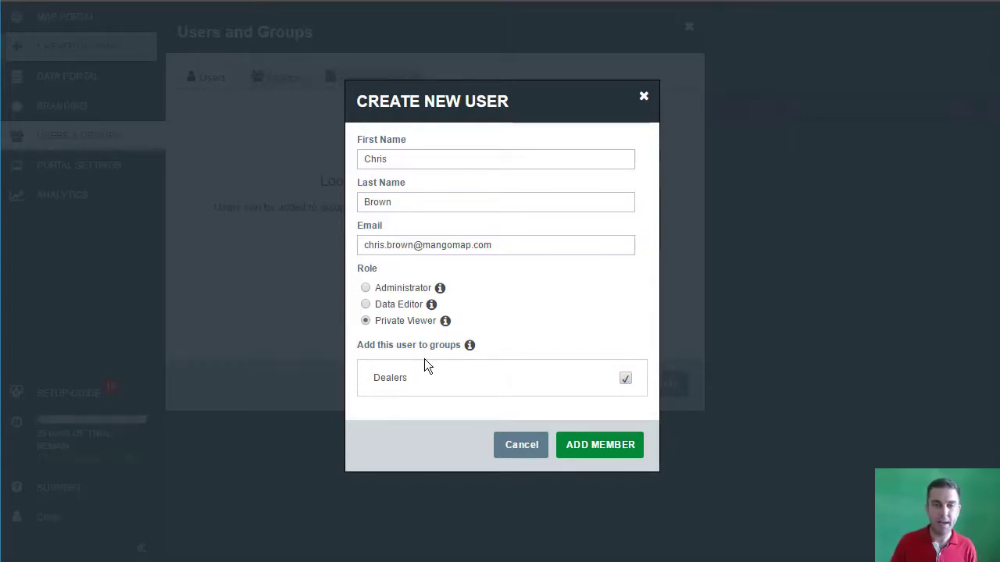
drag(358, 346, 456, 348)
click(443, 377)
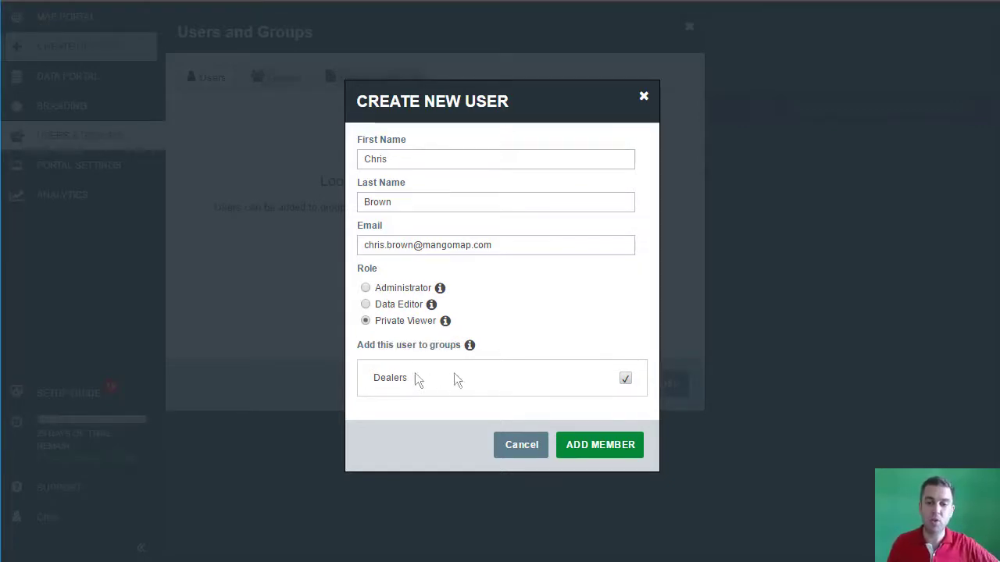
click(601, 445)
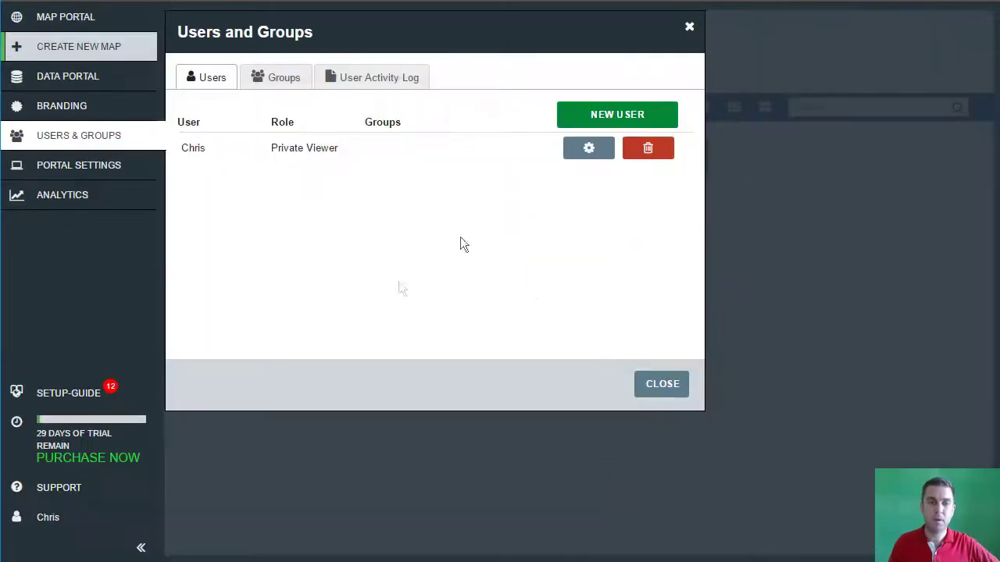
Step: Close Users and Groups and open the Texas Sales 2015 map
click(678, 388)
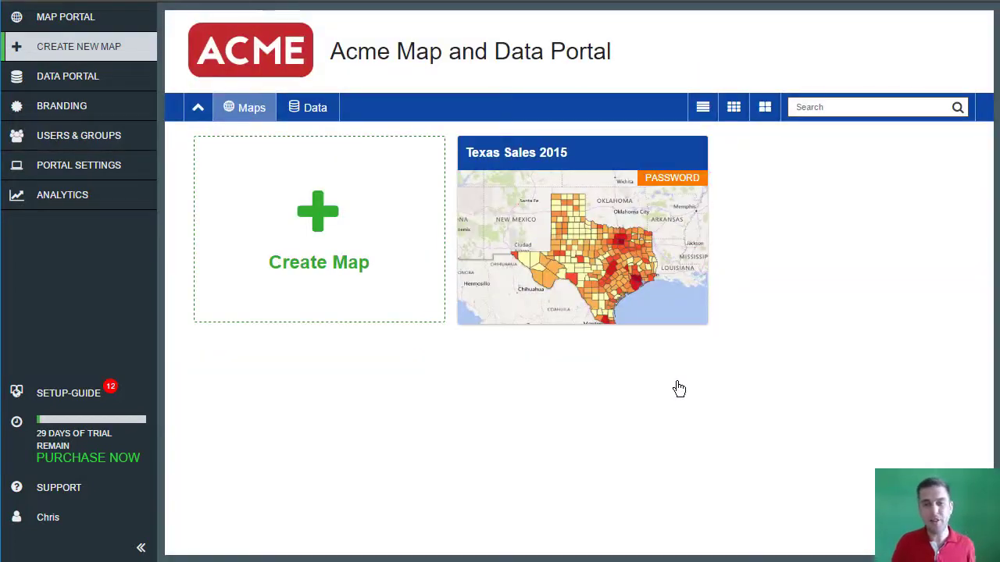
click(588, 261)
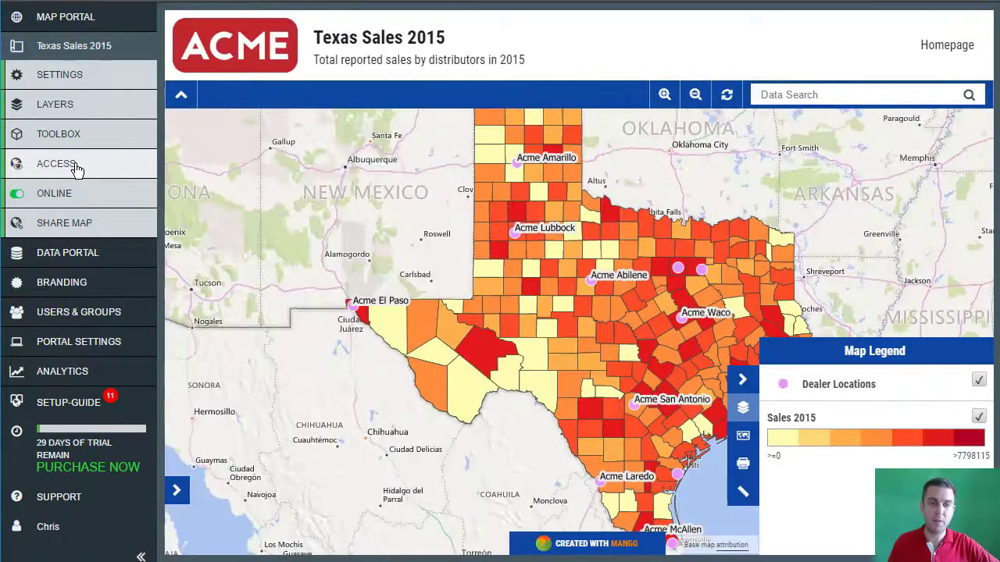
Step: Set the map to Internal (Users/Groups) access with viewing granted to the Dealers group
click(75, 167)
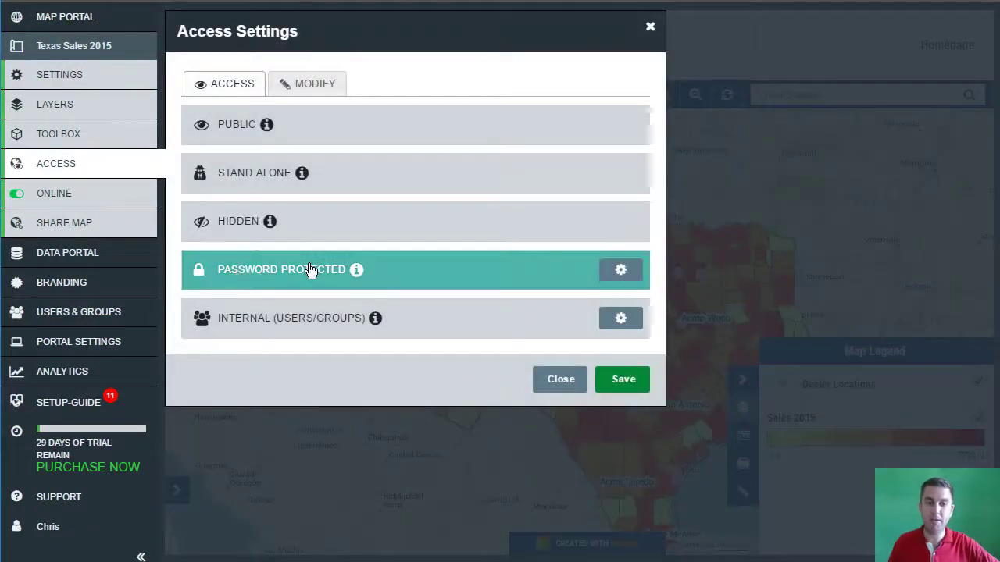
click(311, 270)
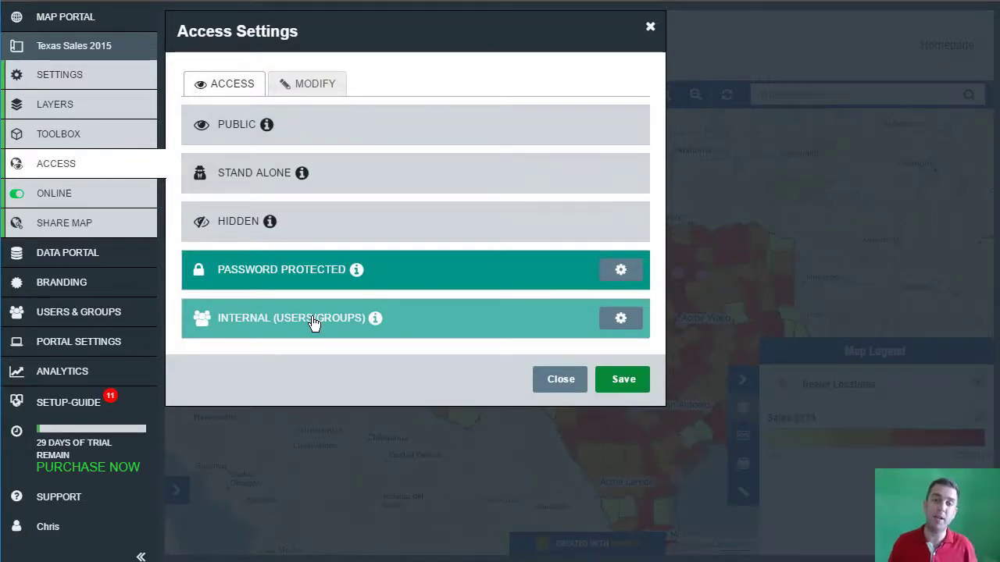
click(617, 321)
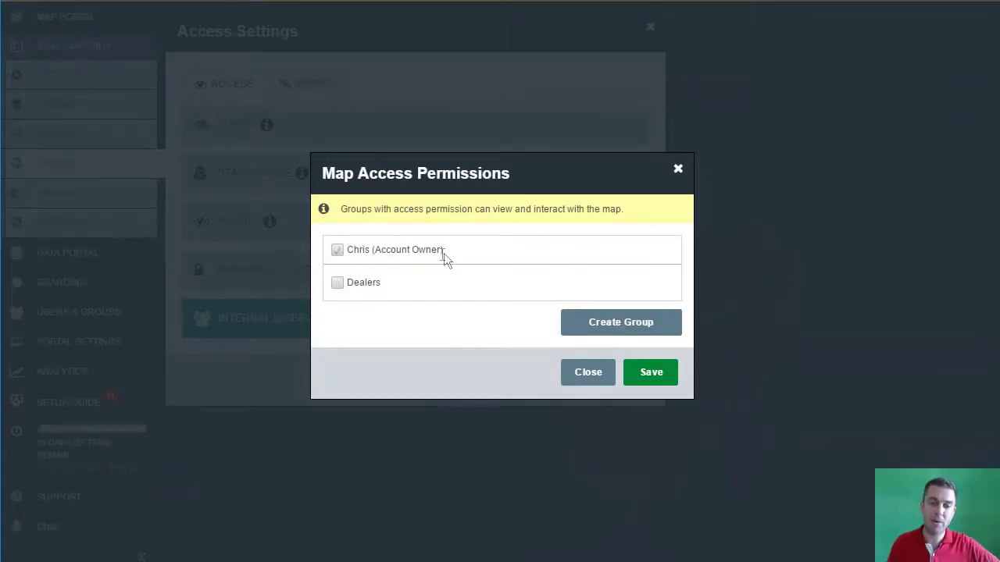
click(337, 285)
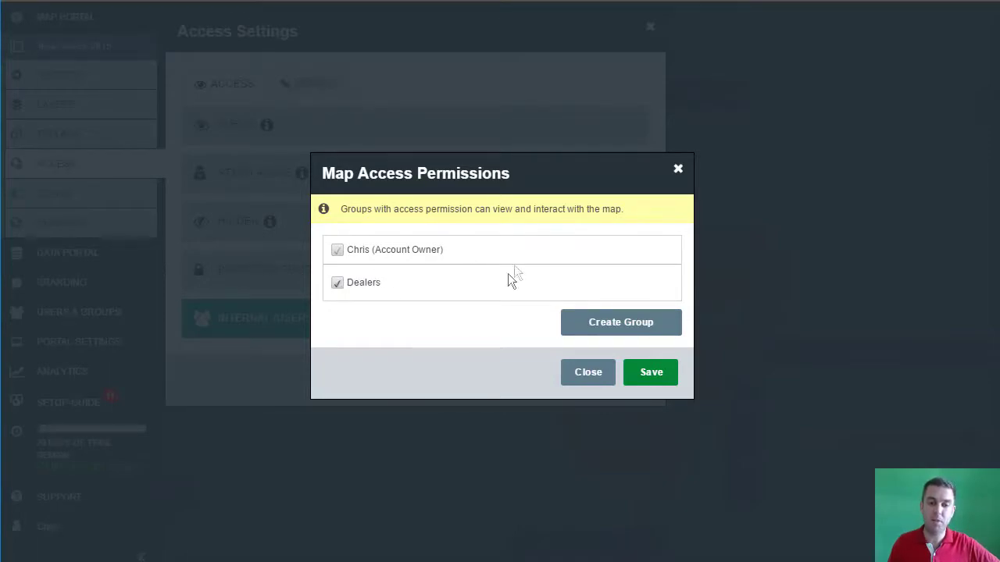
click(653, 374)
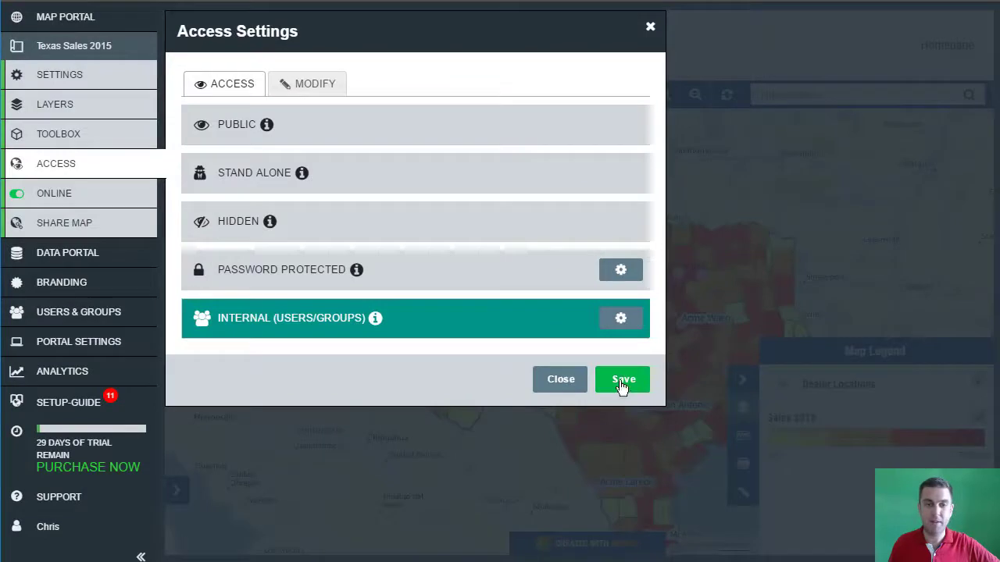
Step: Review the Modify tab, save the access settings and return to the portal
click(307, 84)
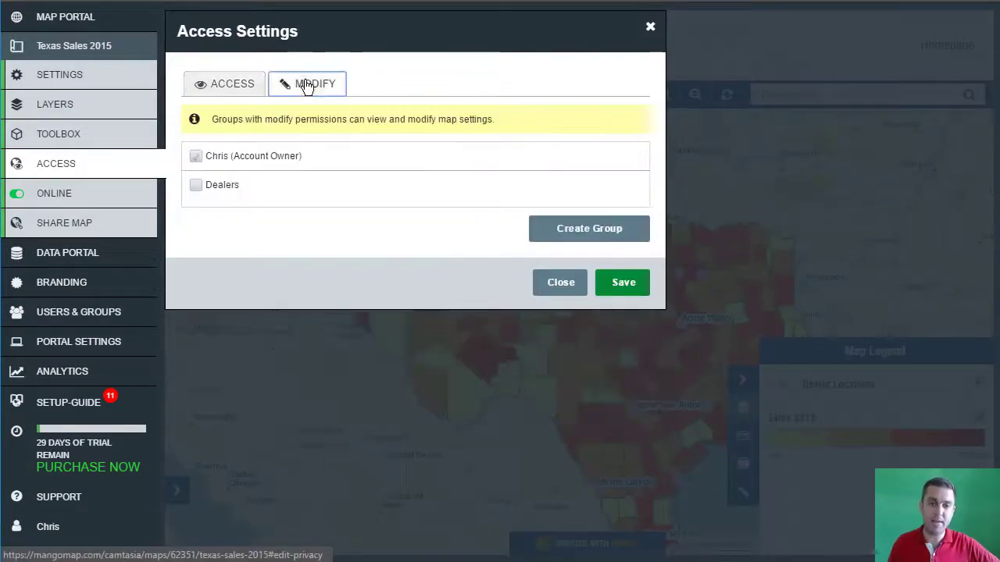
click(228, 94)
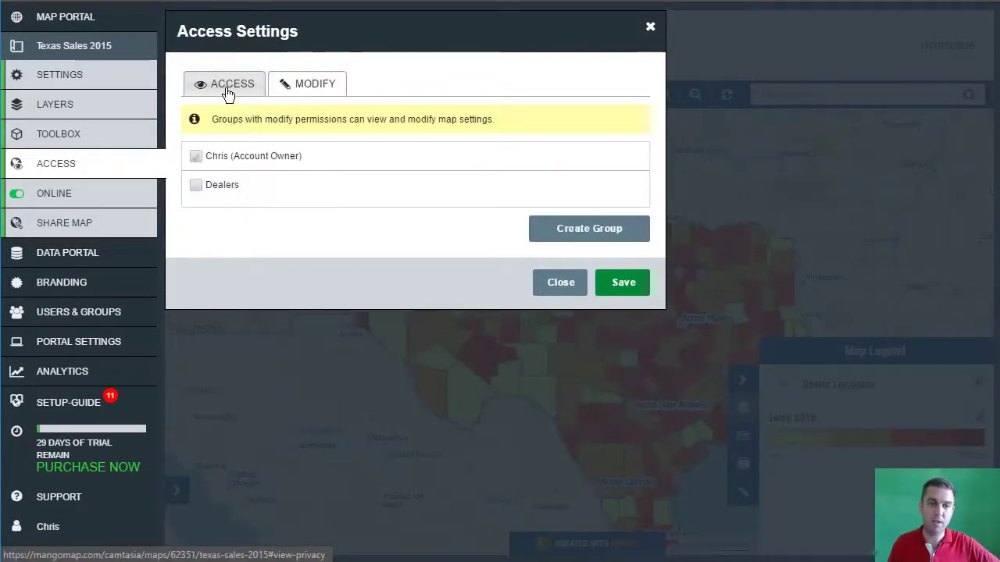
click(627, 381)
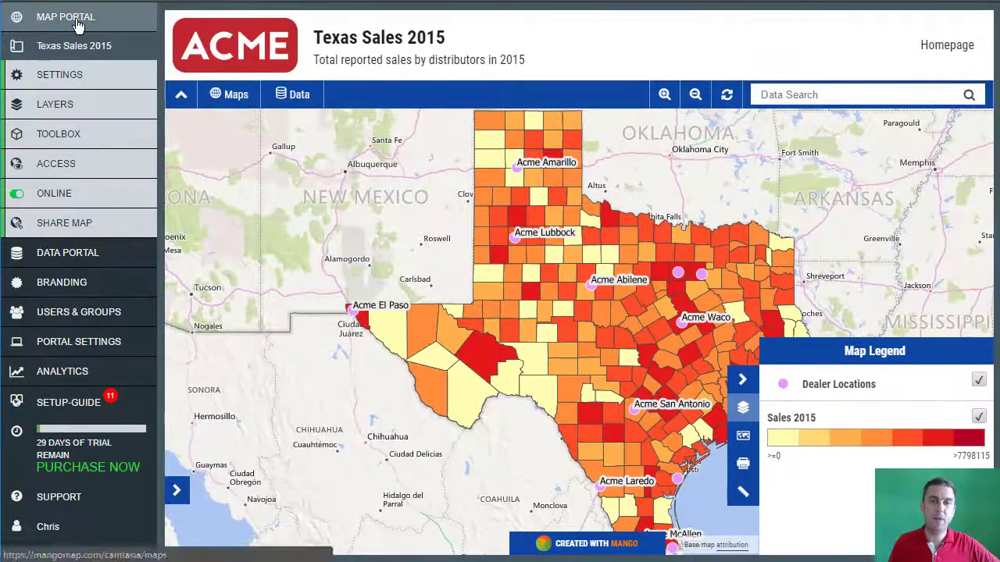
click(40, 17)
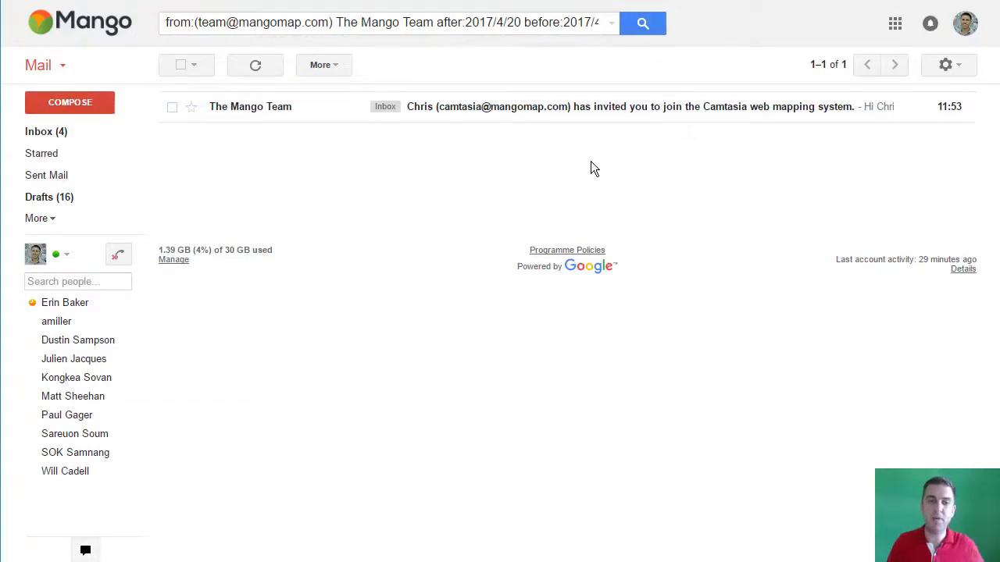
Step: Open the Camtasia team invitation e-mail and accept the invitation
click(598, 111)
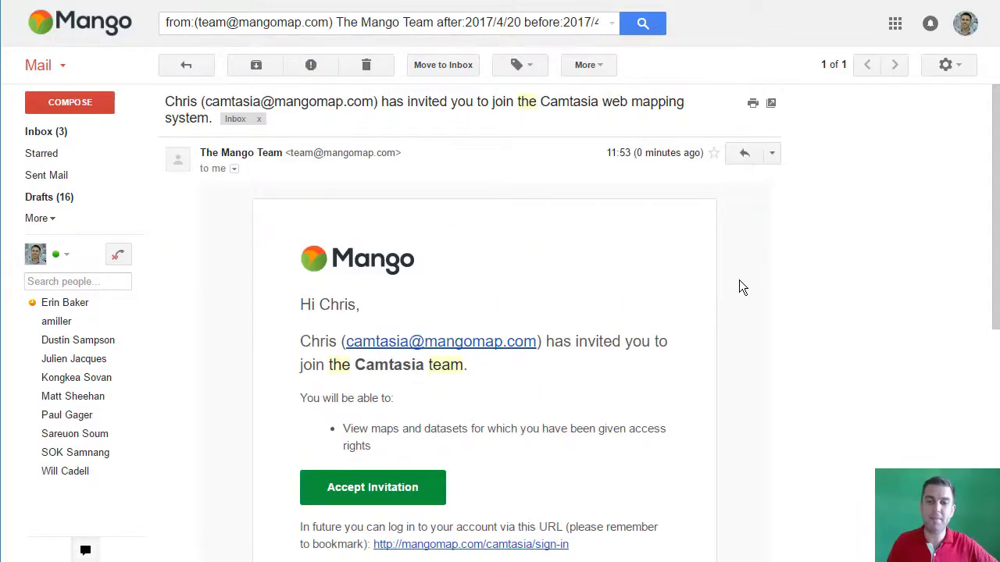
scroll(740, 279, down, 5)
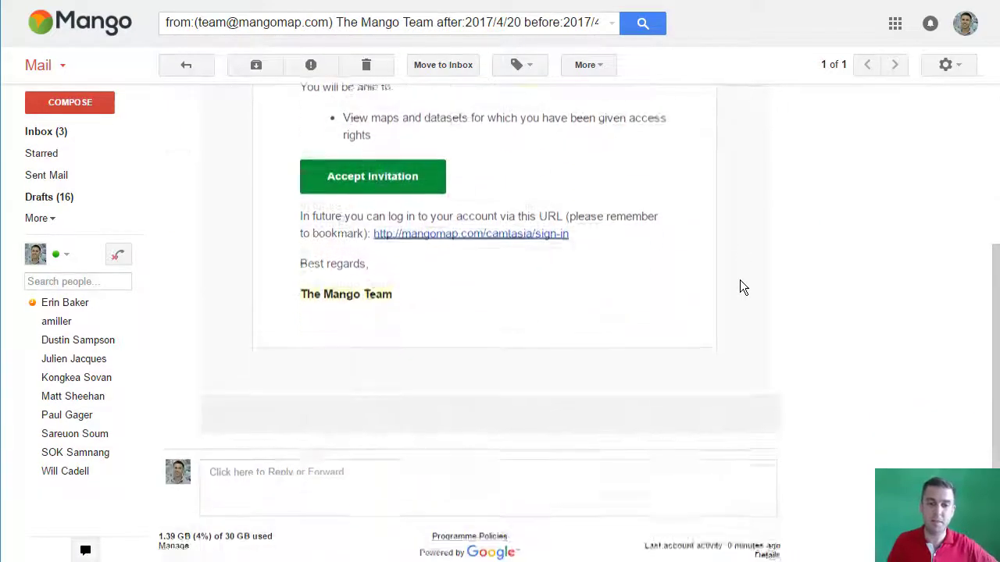
scroll(742, 287, up, 2)
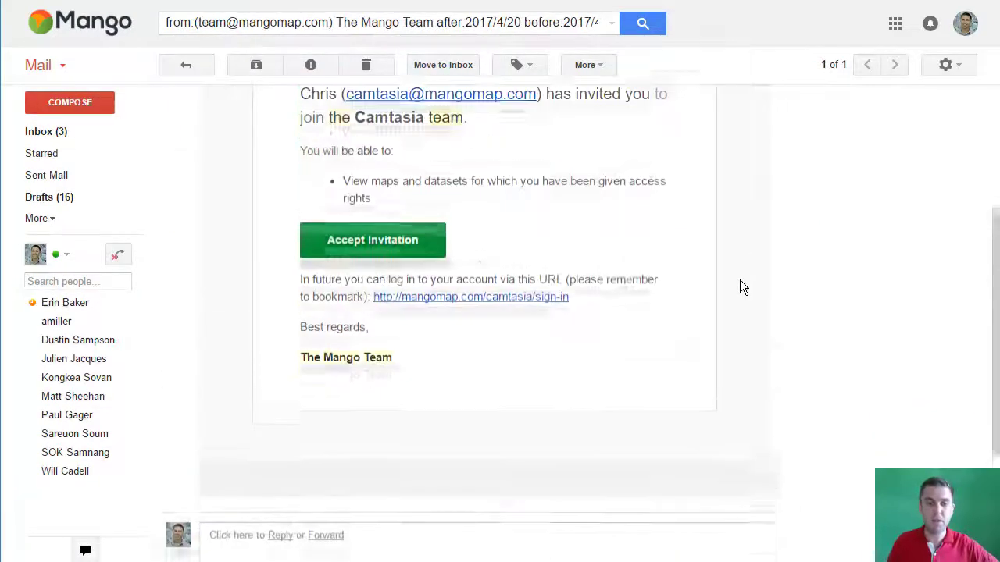
click(406, 259)
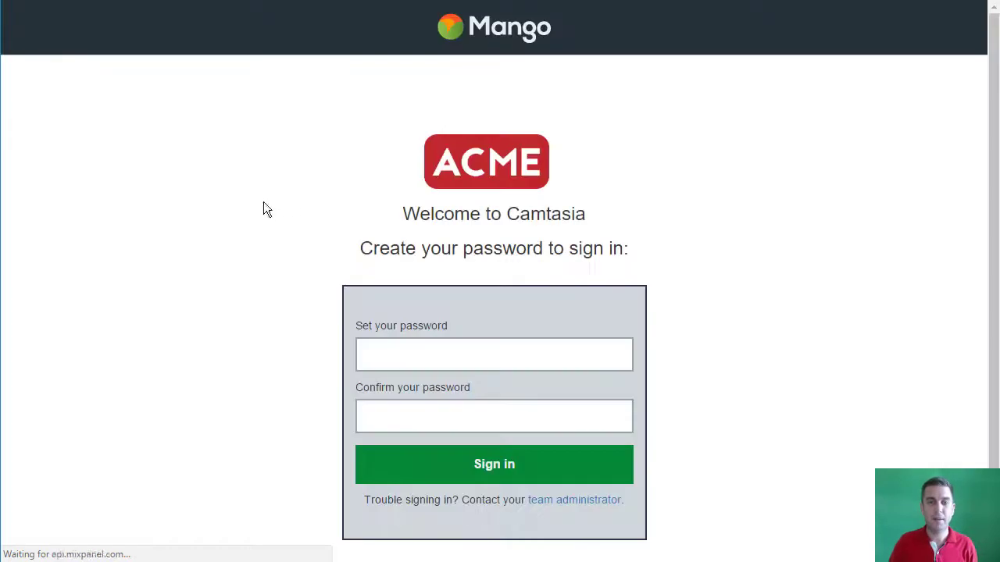
Step: Set and confirm the viewer's new password, sign in without saving it in the browser, and view the data portal
click(457, 363)
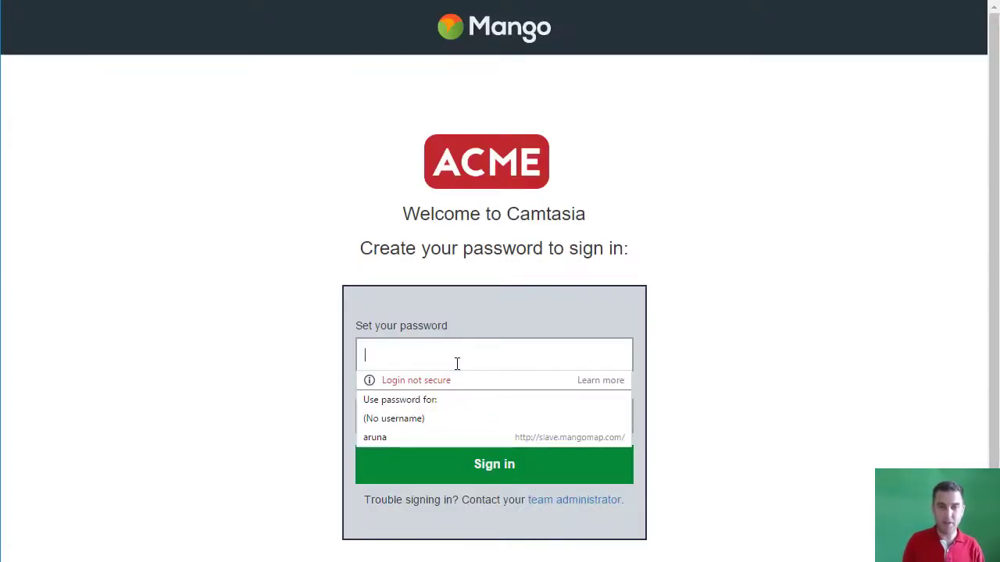
text(••••••••••••••)
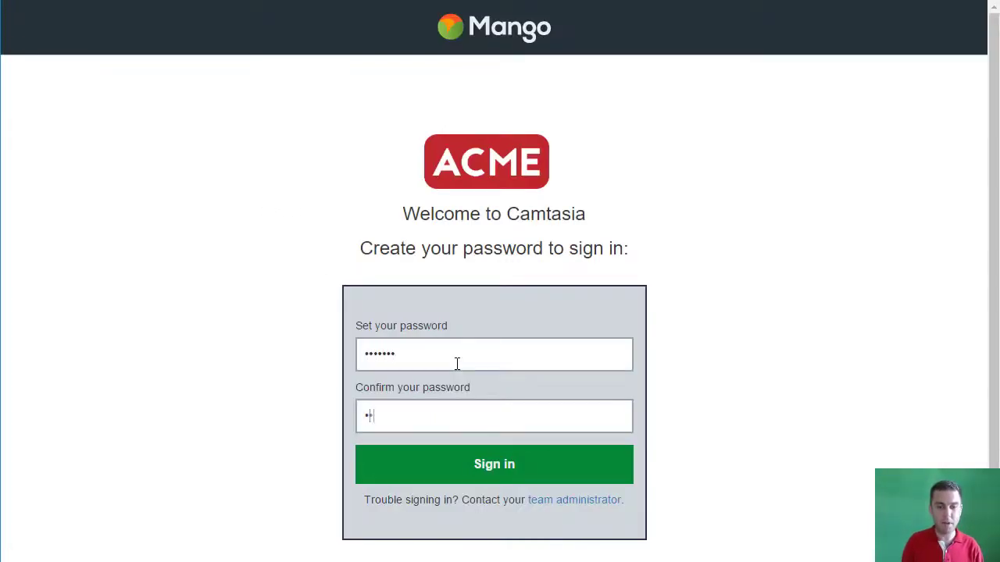
click(512, 480)
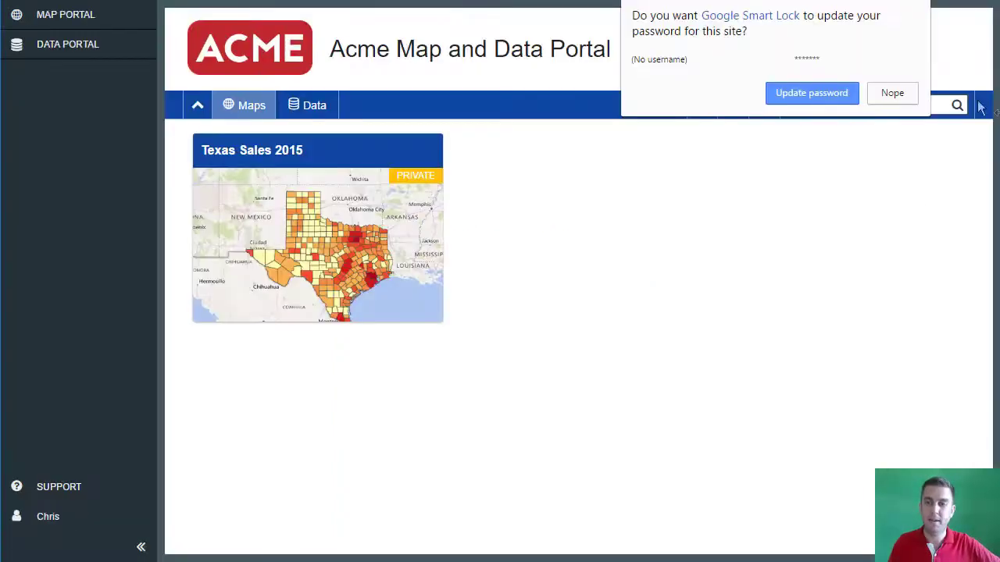
click(898, 93)
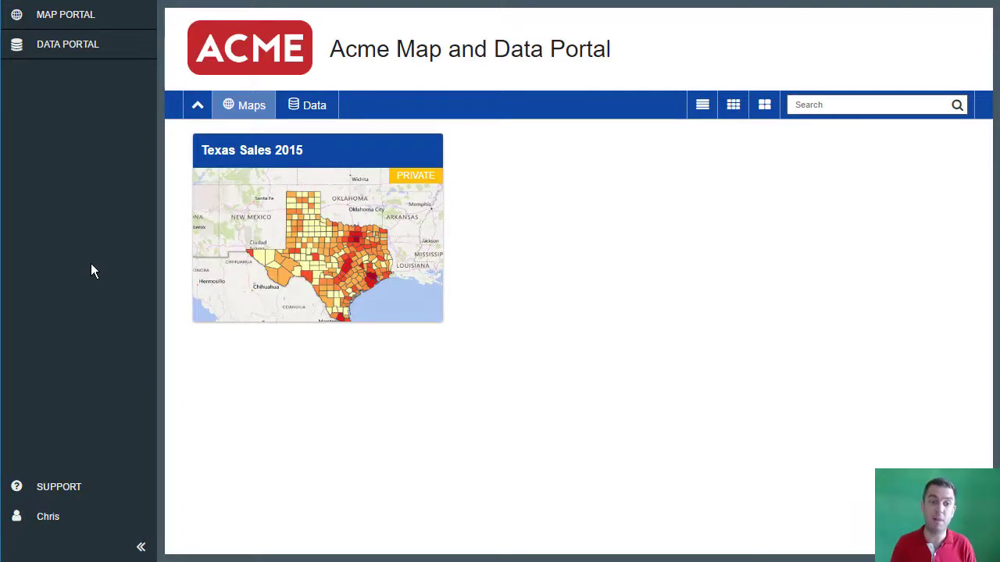
click(74, 53)
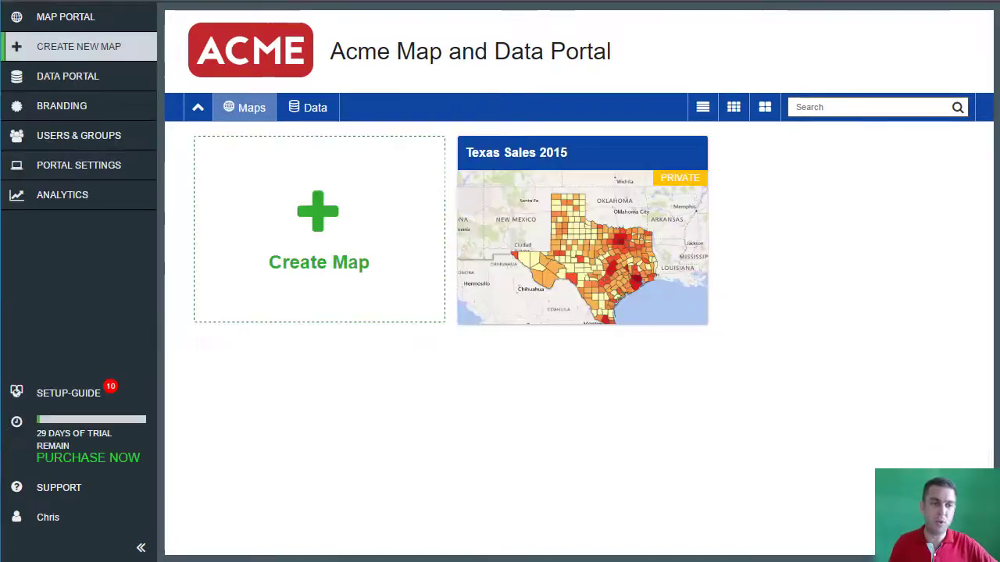
Step: Switch Sales 2016's access to Internal (Users/Groups) with the Dealers group permitted, and save the settings
click(87, 78)
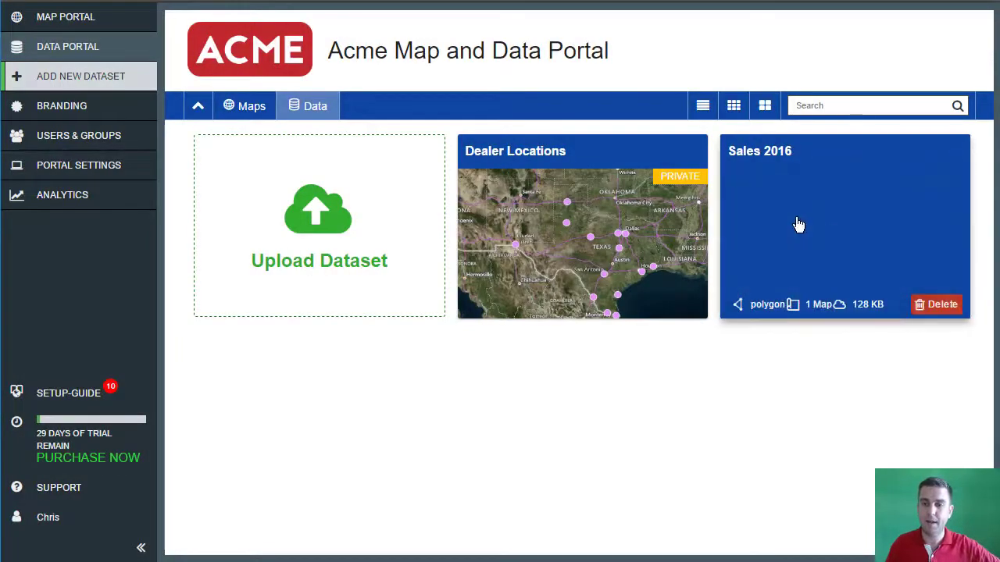
click(798, 225)
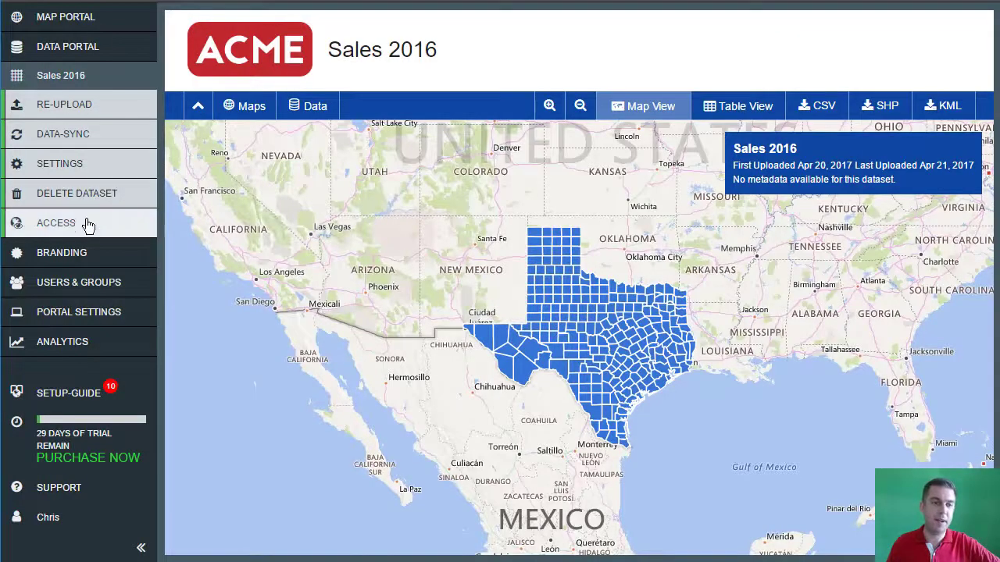
click(85, 225)
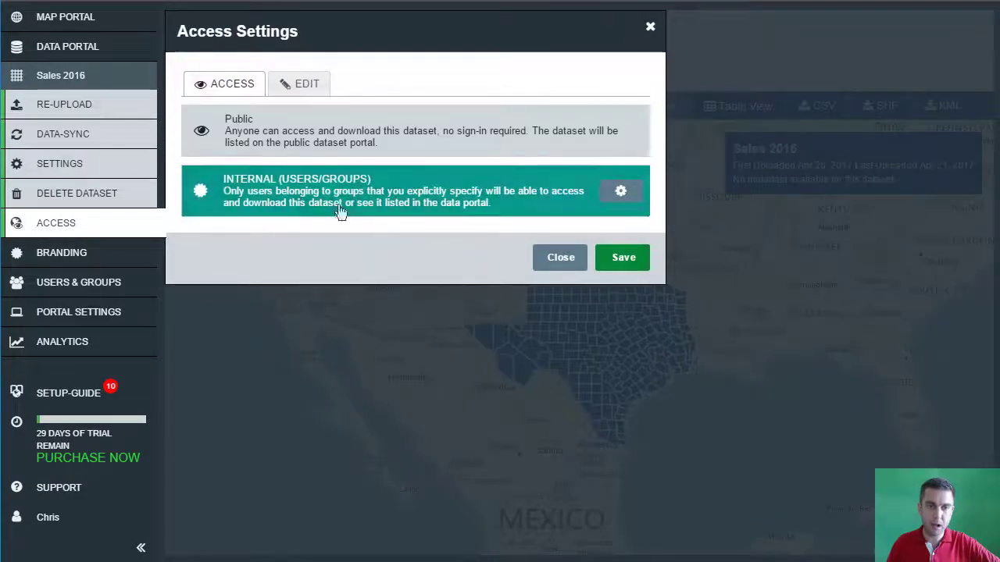
click(620, 192)
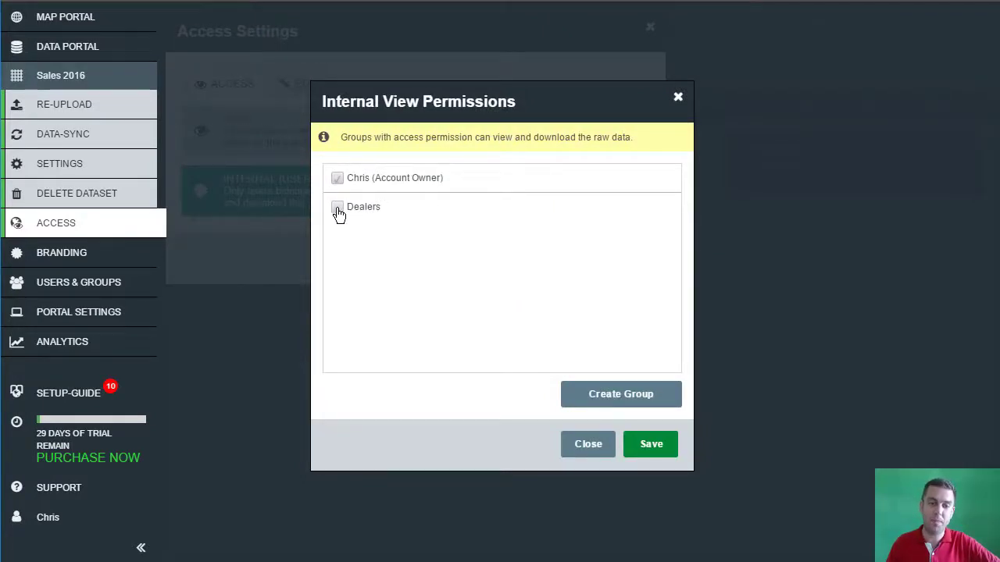
click(337, 209)
click(653, 451)
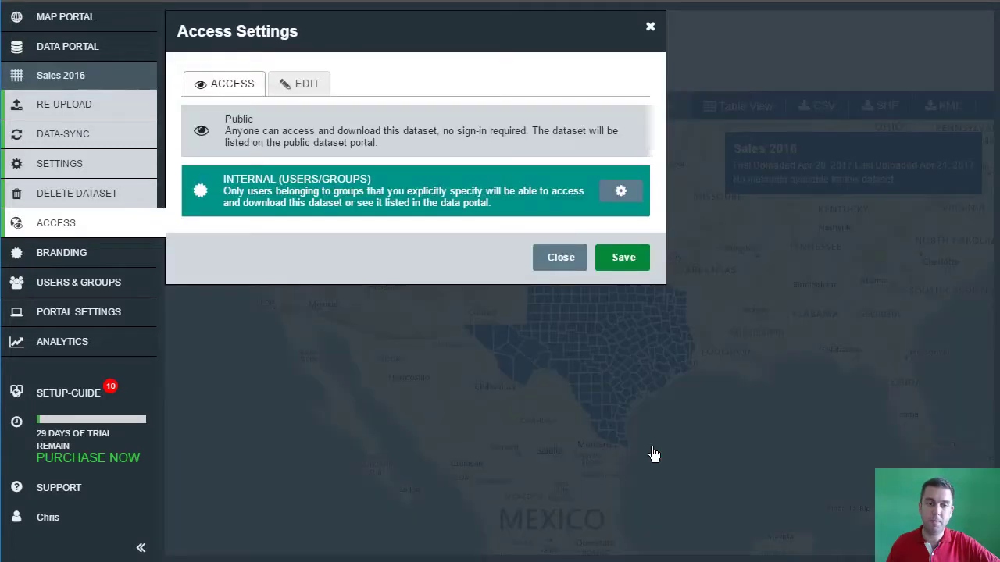
click(623, 263)
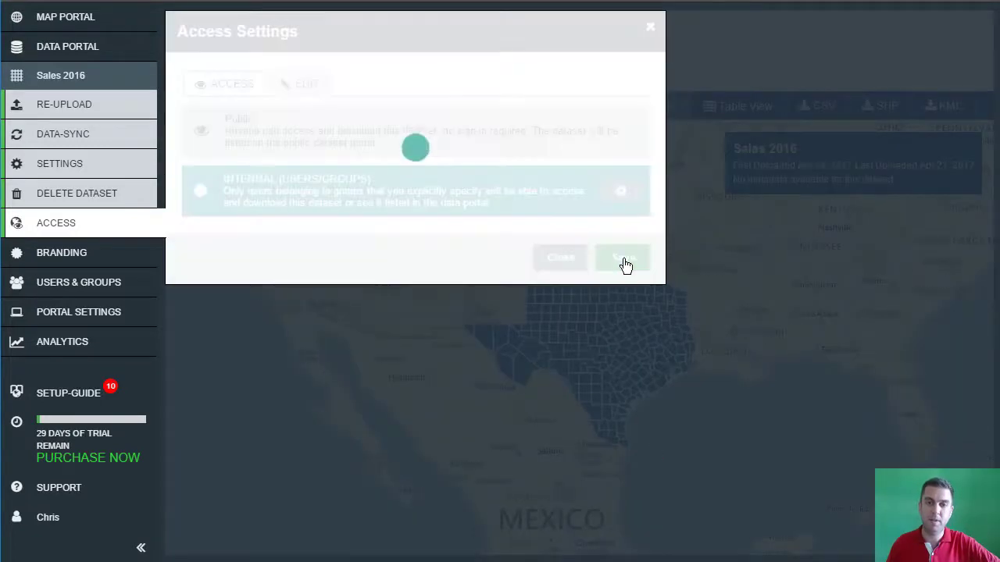